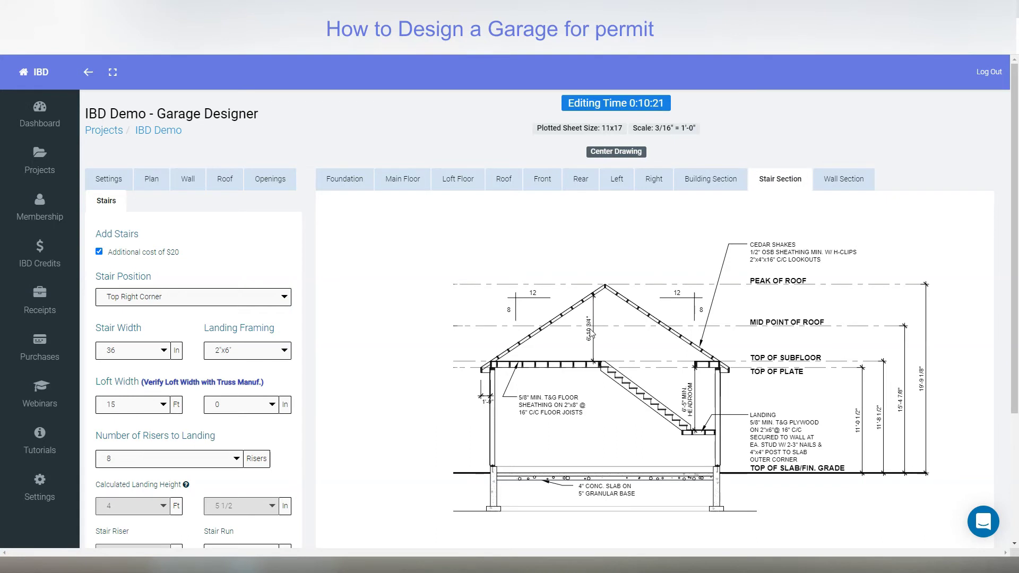
- Examine the foundation plan's landing pier and the main floor plan's stair layout in the garage design
left_click(344, 179)
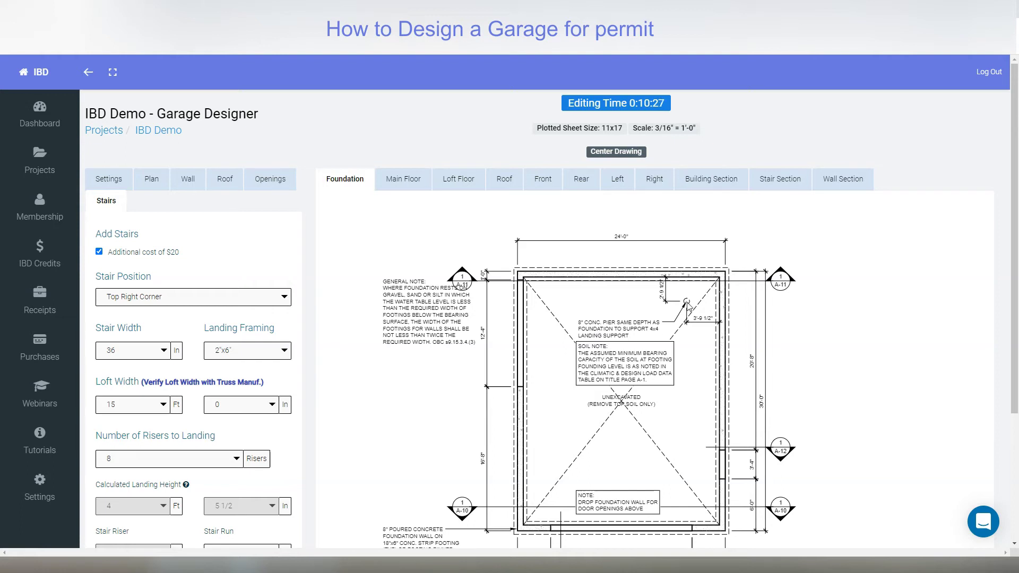
left_click(401, 179)
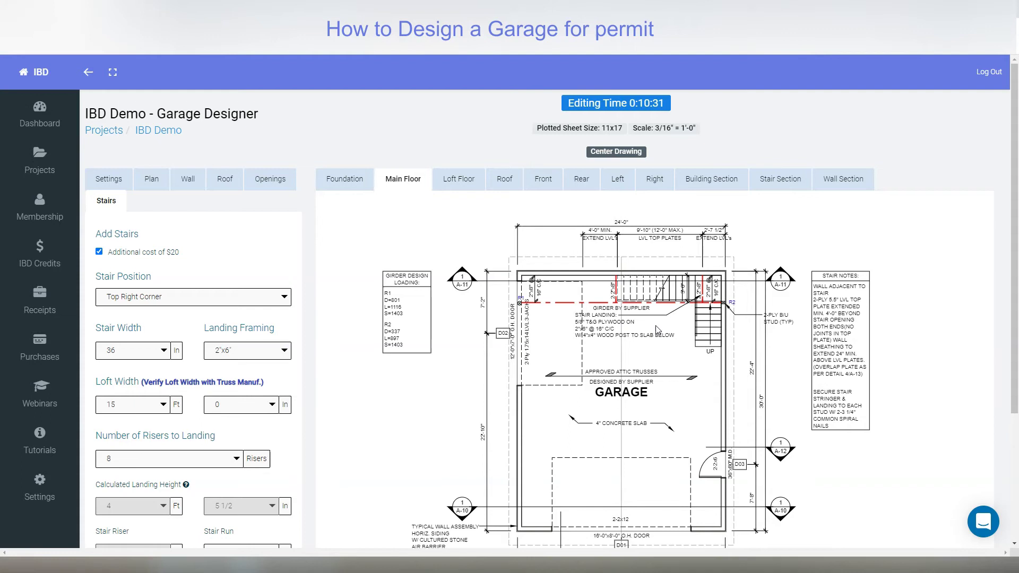
scroll(268, 356, "down", 3)
scroll(257, 376, "up", 2)
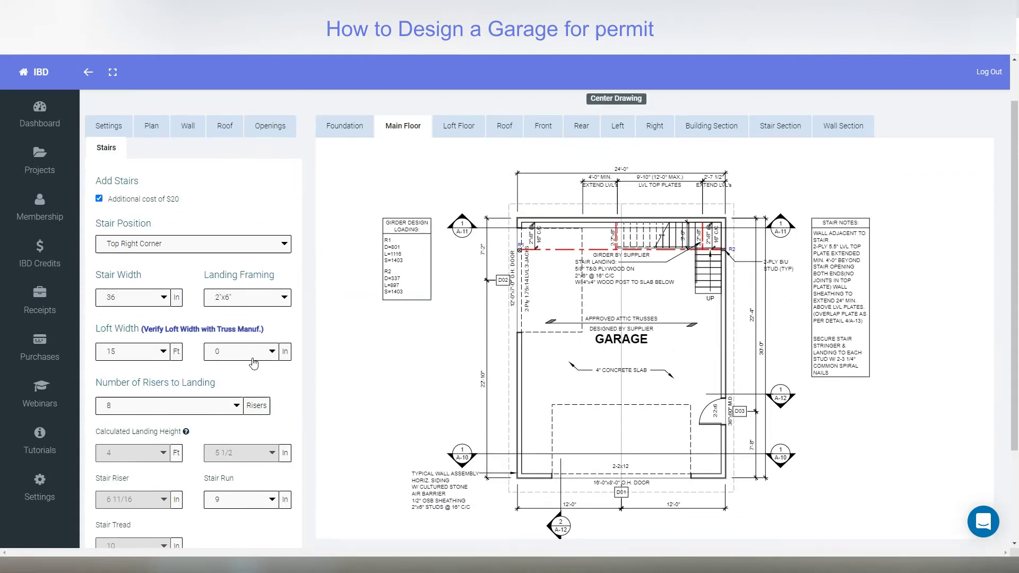
scroll(227, 322, "up", 1)
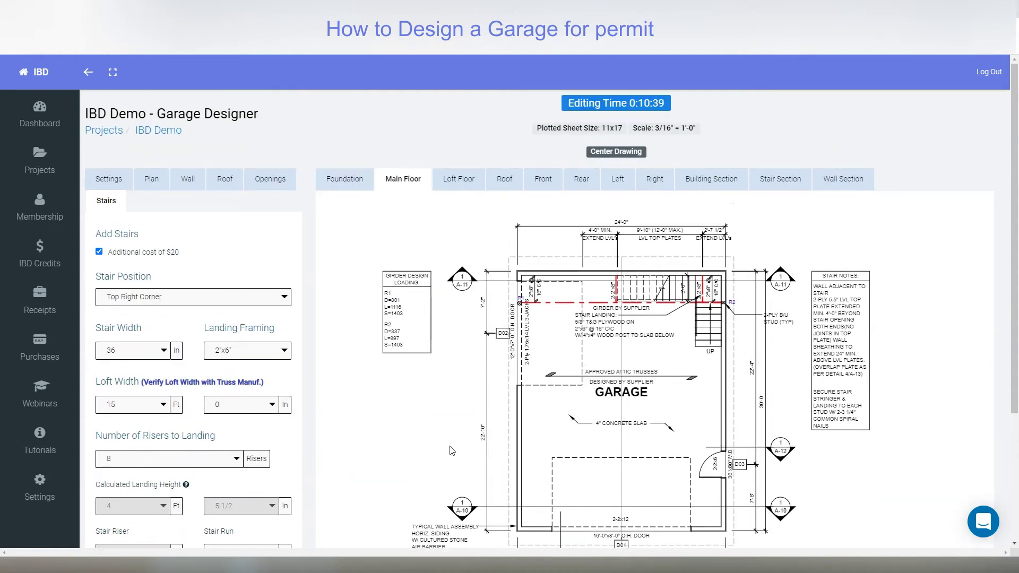
- Review the loft floor and roof plans, the front, rear, left and right elevations, and the wall section
left_click(466, 180)
left_click(502, 182)
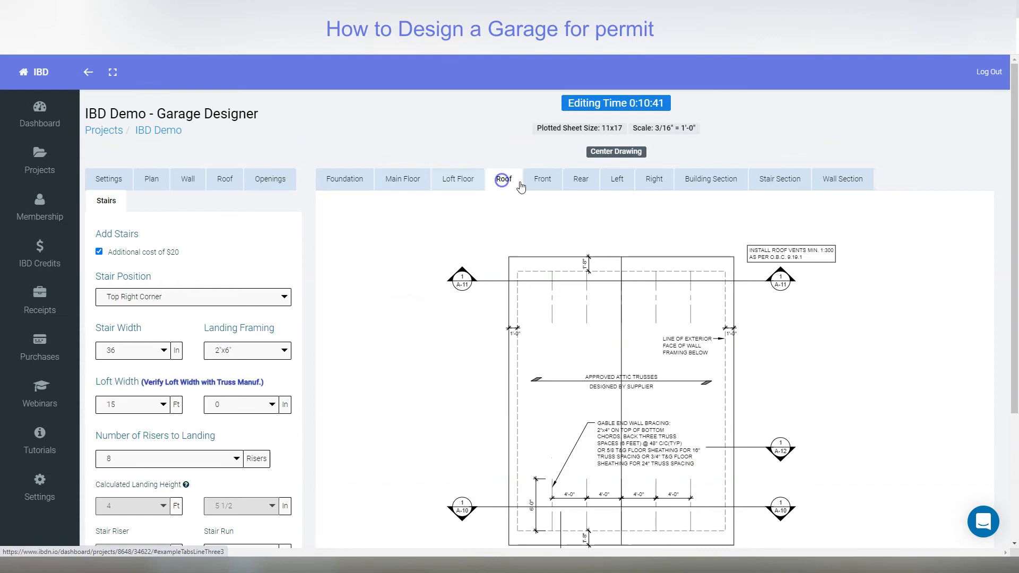
left_click(541, 181)
left_click(578, 182)
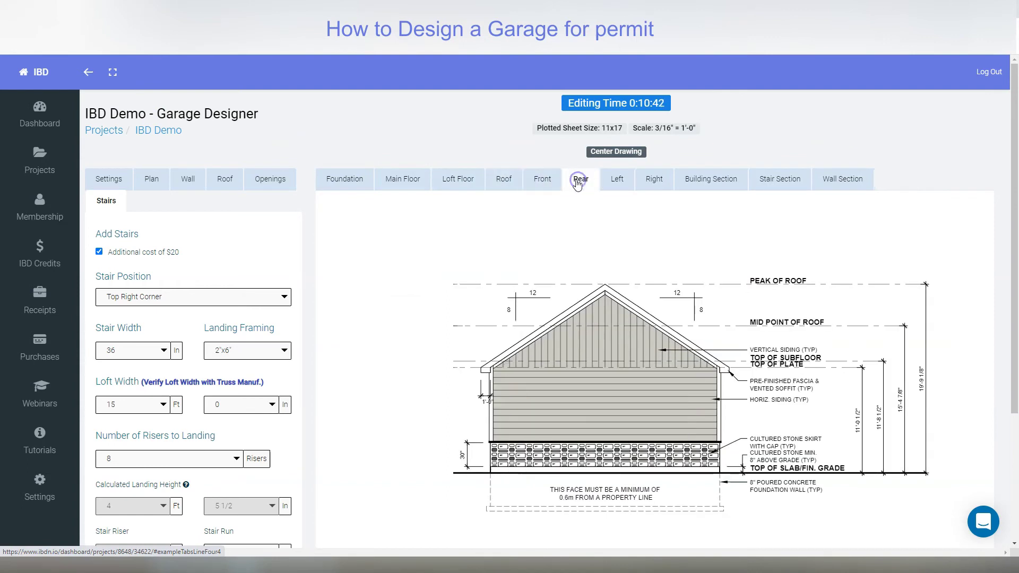
left_click(615, 181)
left_click(651, 182)
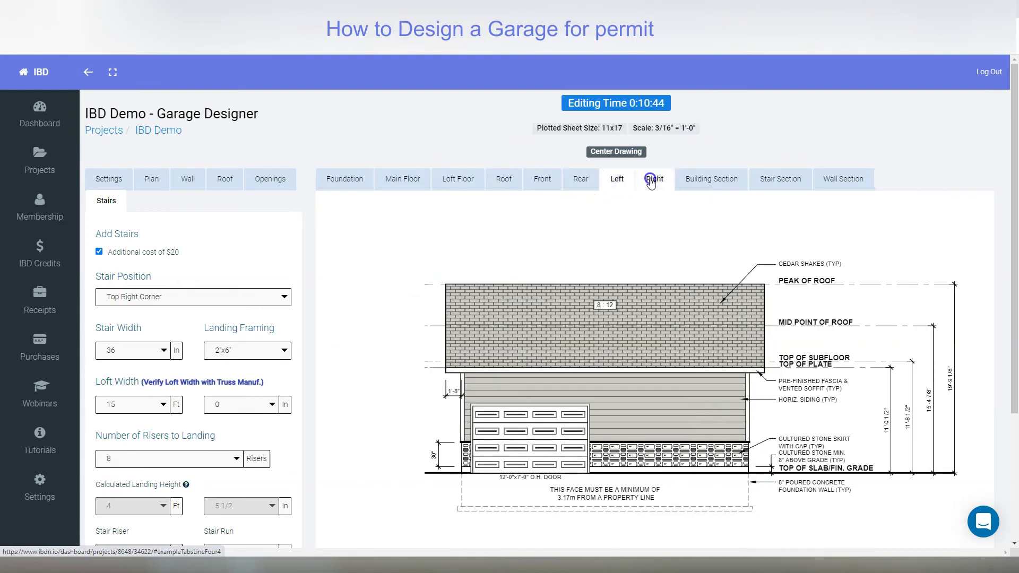
left_click(837, 179)
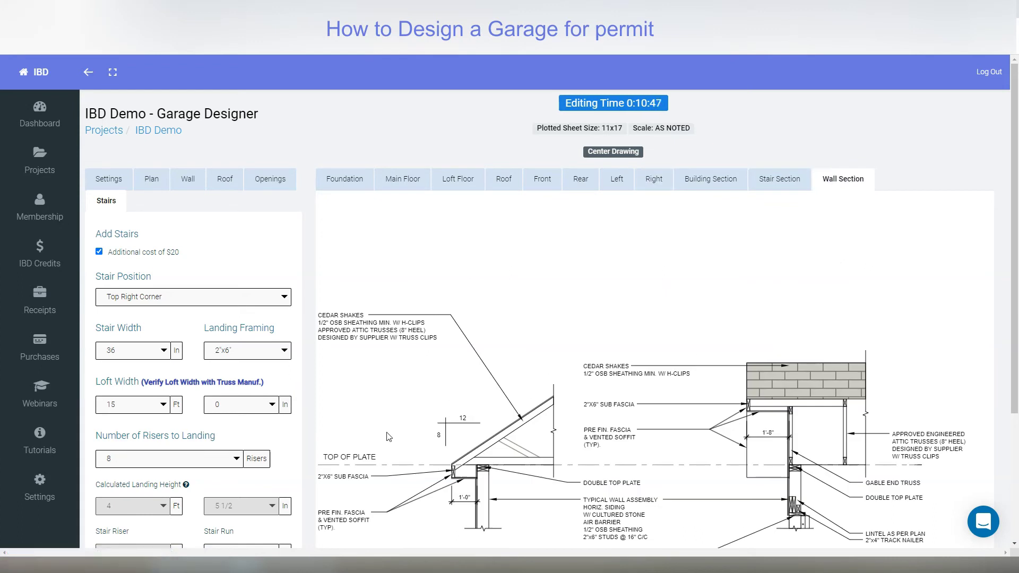
- Bring back the foundation drawing, then save the garage design and return to the project
left_click(345, 183)
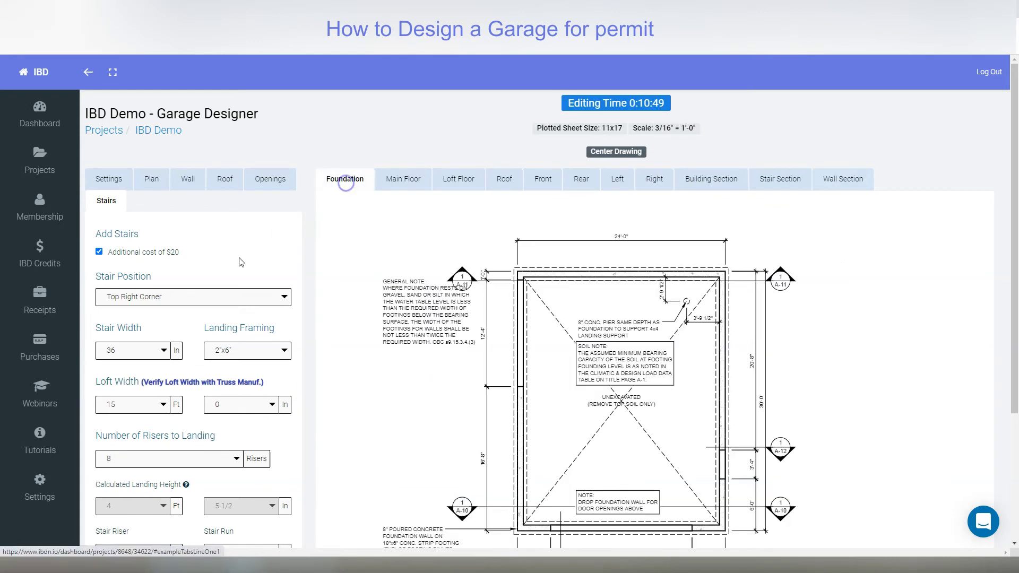
scroll(230, 281, "down", 3)
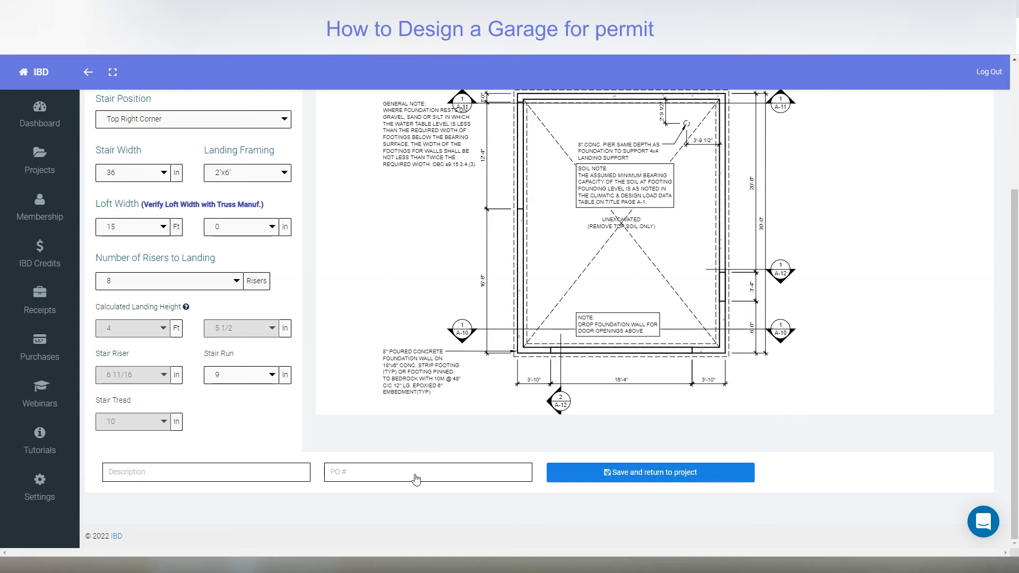
left_click(646, 477)
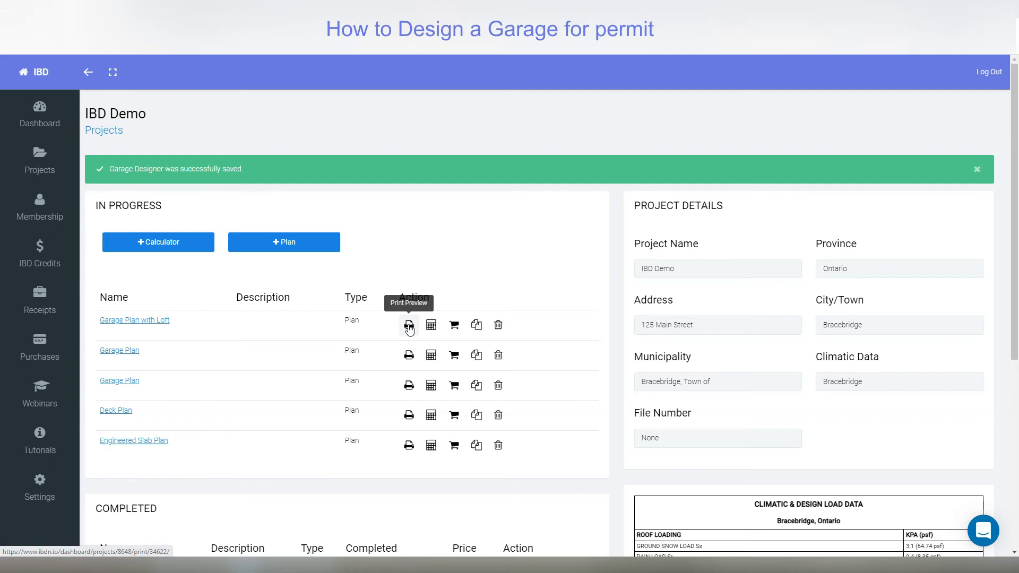
- Generate the print preview of Garage Plan with Loft and examine the PDF's title page with its sheet list and load data
left_click(409, 326)
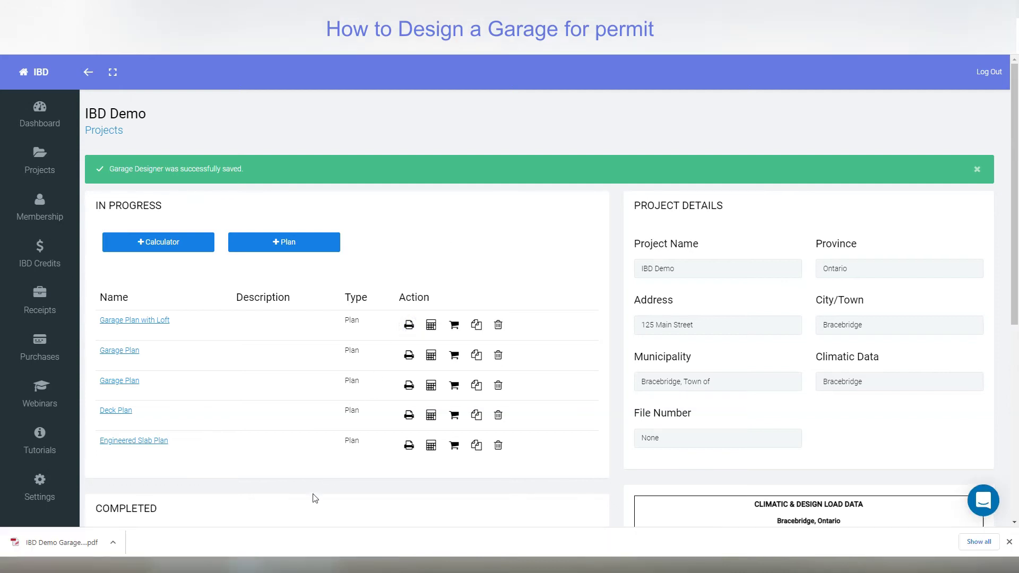
left_click(81, 544)
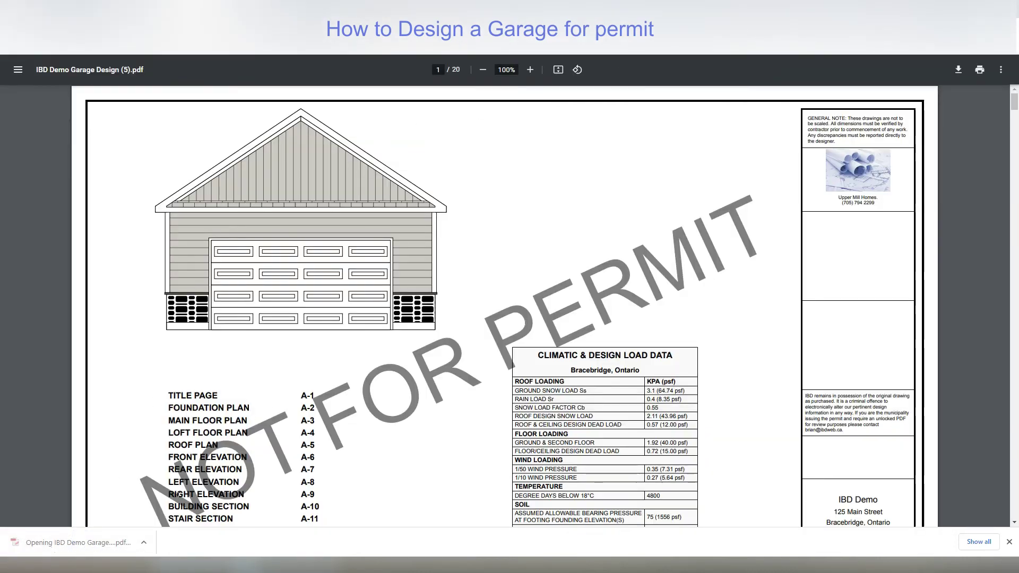
scroll(782, 289, "down", 1)
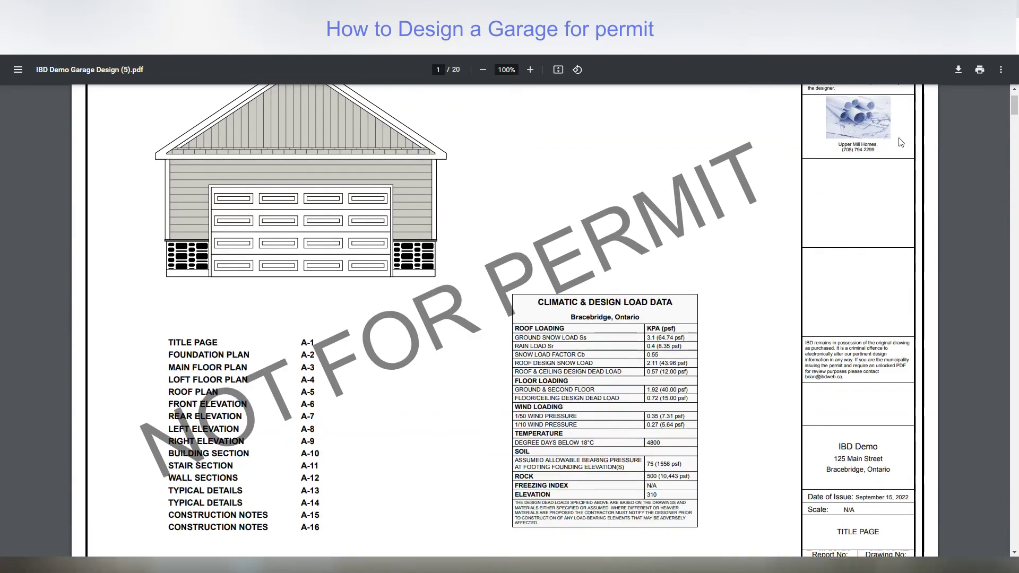
scroll(819, 361, "down", 1)
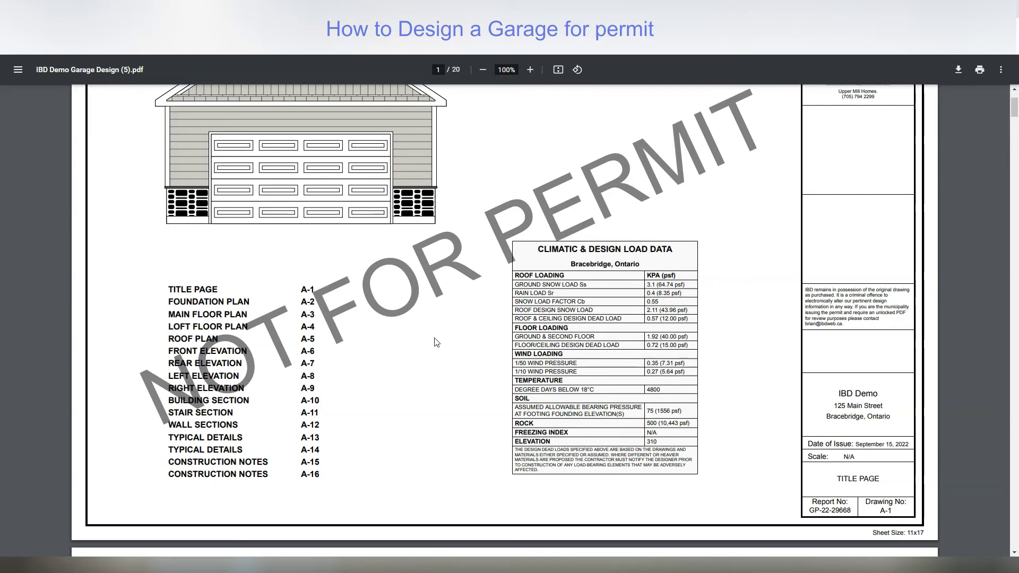
scroll(437, 303, "down", 2)
scroll(433, 266, "up", 1)
scroll(433, 265, "up", 3)
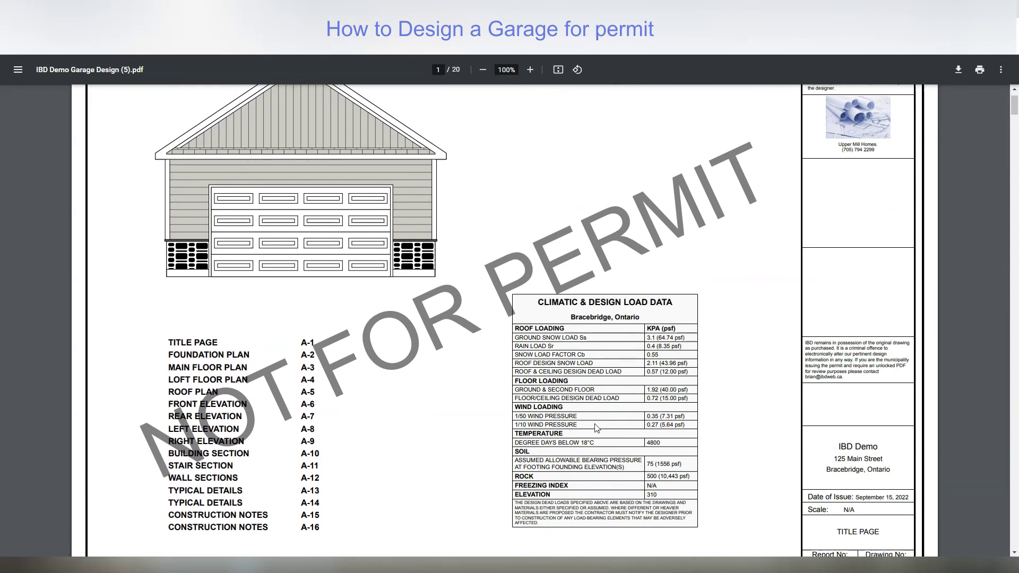
- Review the PDF's drawing sheets from the foundation plan A-2 through the stair section A-11
scroll(588, 333, "down", 15)
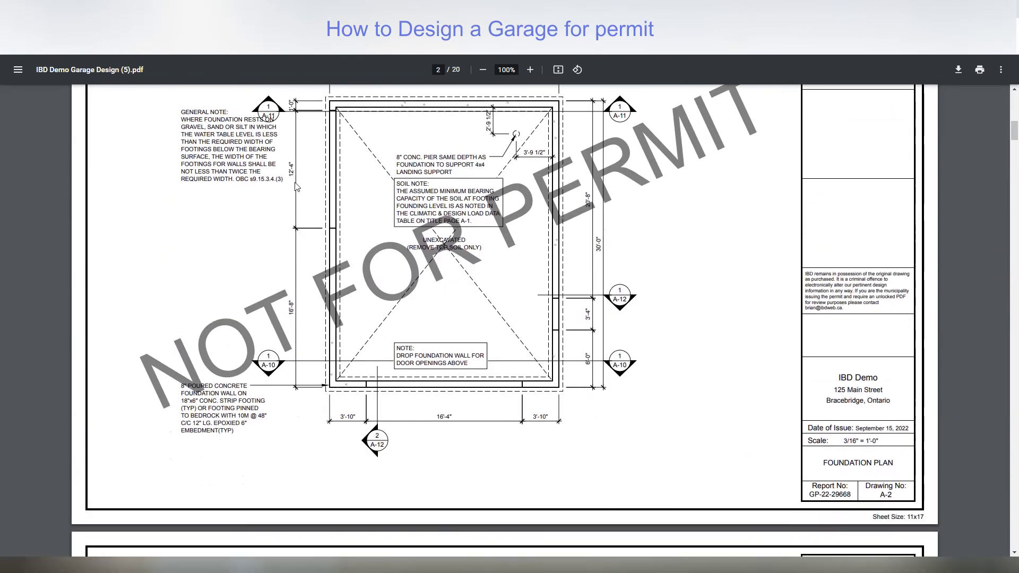
scroll(472, 380, "down", 9)
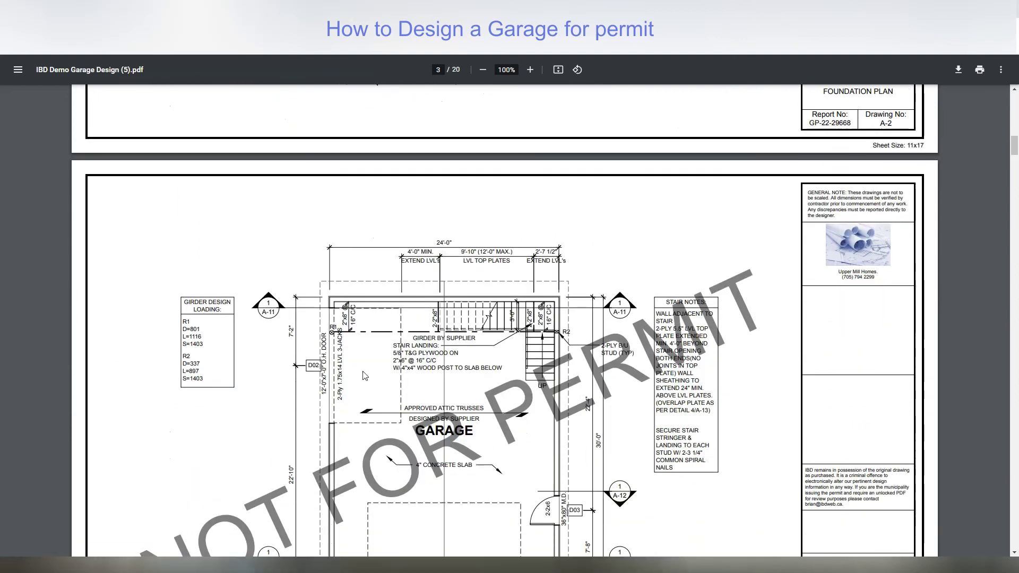
scroll(227, 220, "down", 10)
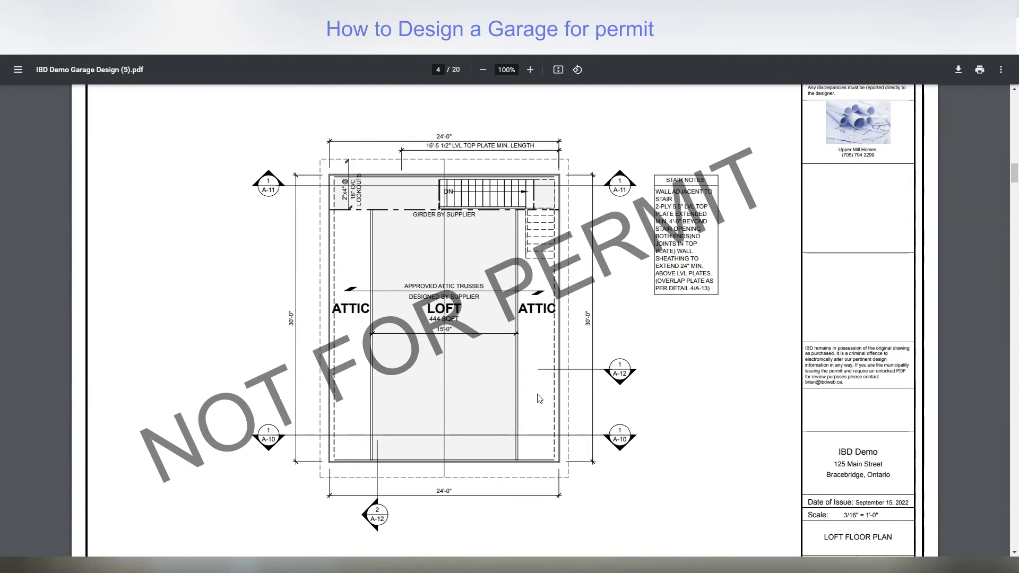
scroll(429, 417, "down", 13)
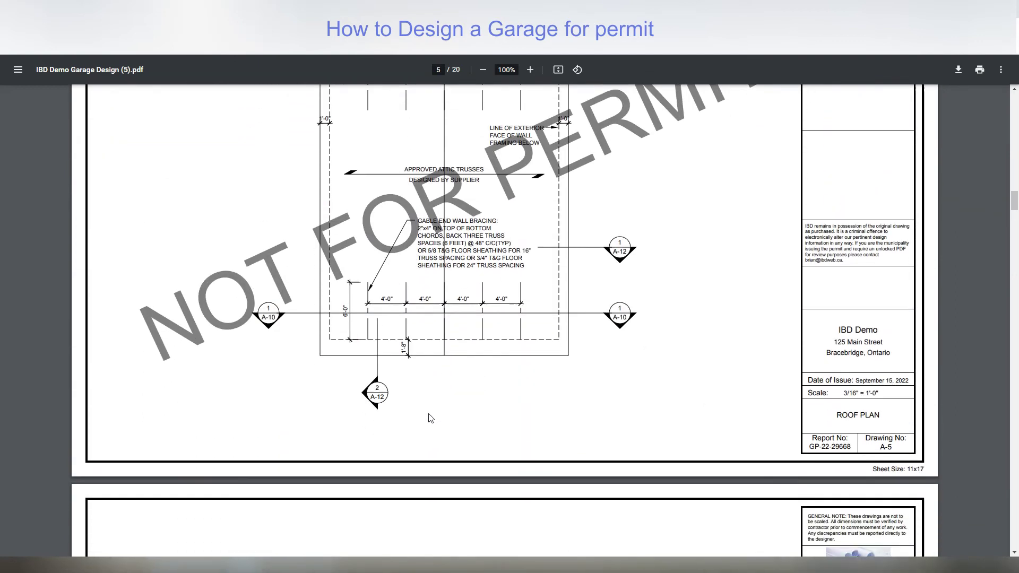
scroll(431, 418, "down", 13)
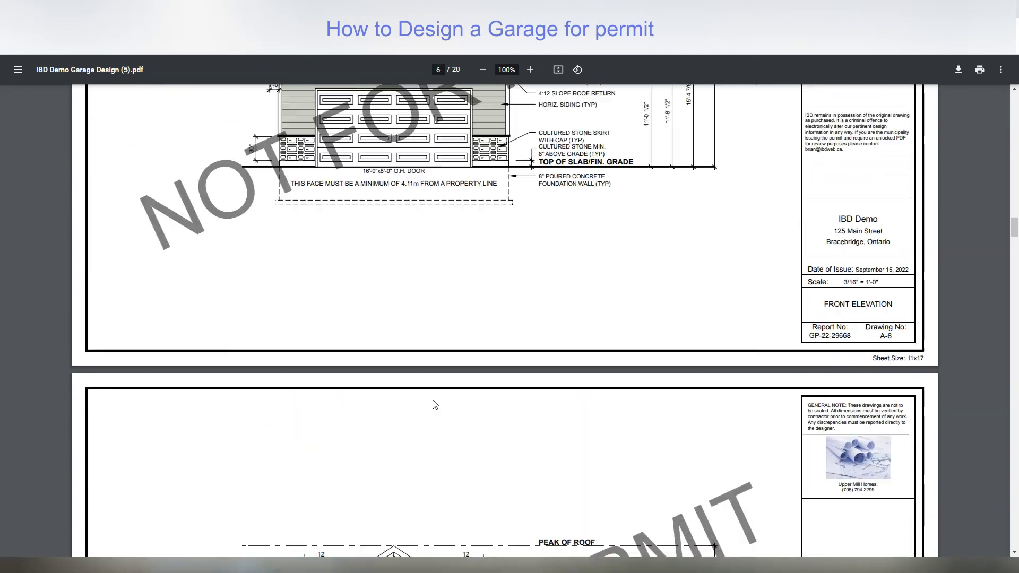
scroll(435, 404, "up", 4)
scroll(459, 372, "down", 9)
scroll(460, 374, "down", 10)
scroll(462, 391, "down", 11)
scroll(430, 428, "down", 10)
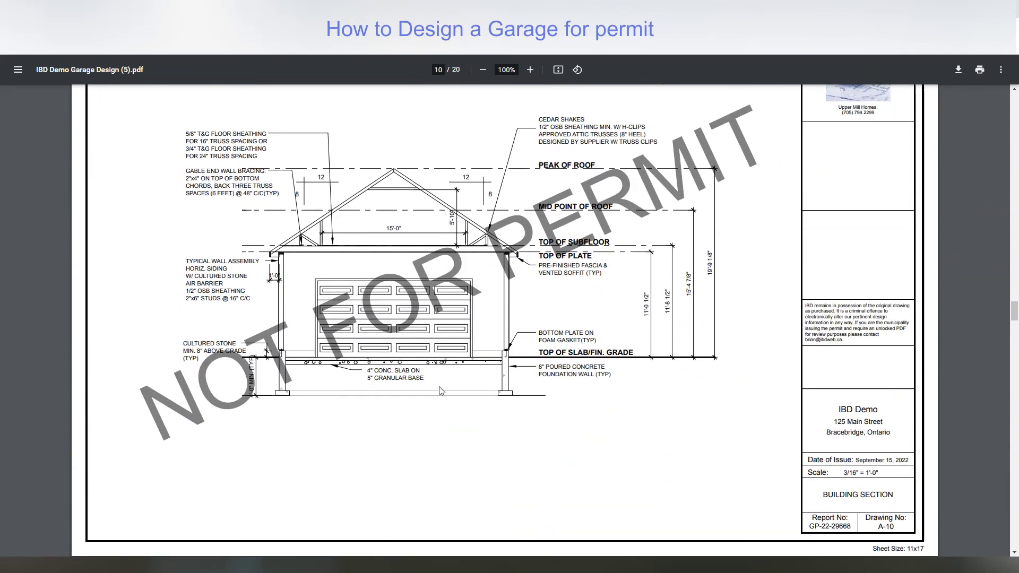
scroll(361, 342, "down", 10)
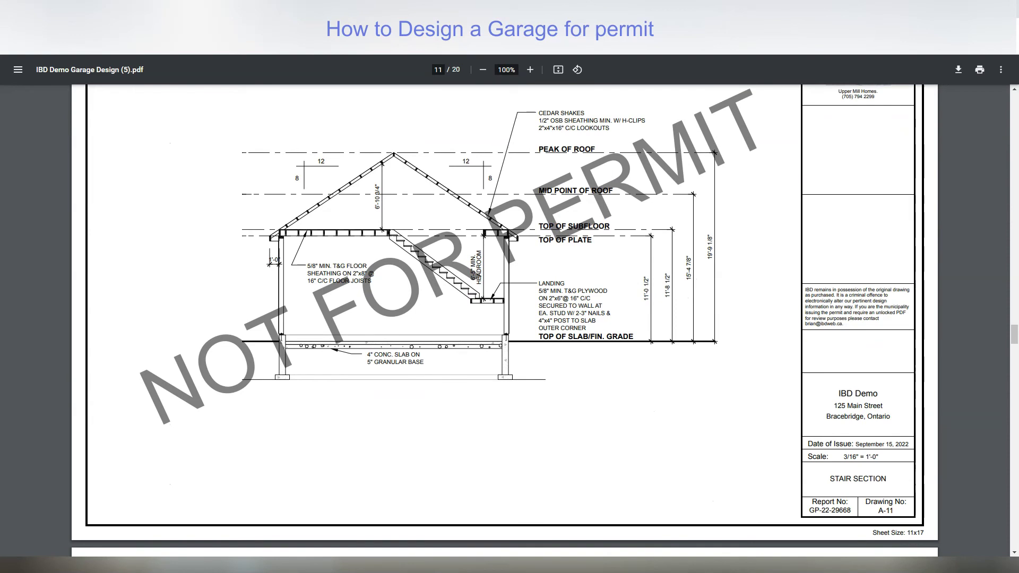
- Check the lintel calculations and the roof return section at the end of the PDF, and return to the title page
left_click_drag(1016, 329, 1015, 491)
scroll(788, 441, "down", 4)
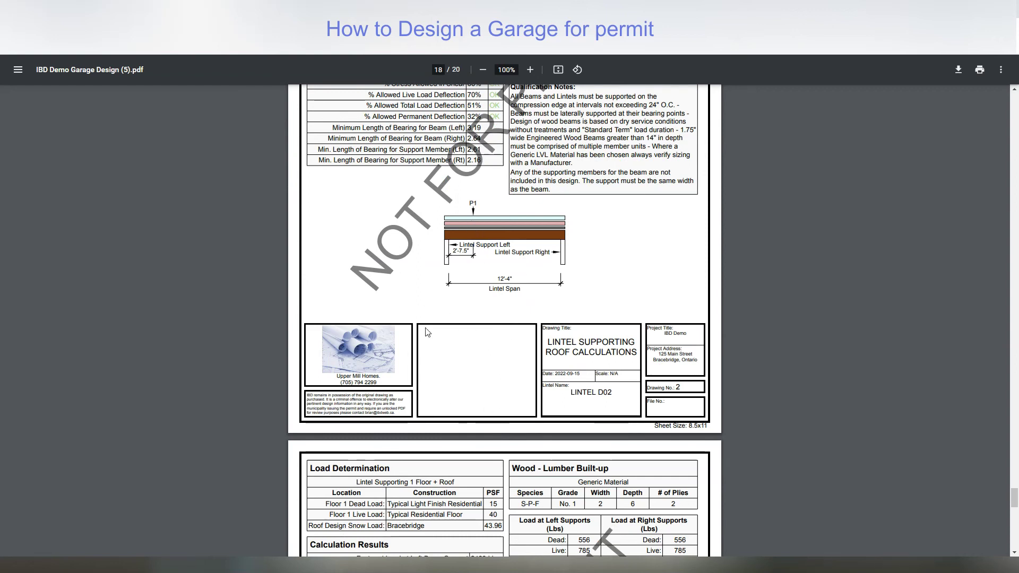
left_click_drag(1014, 499, 1015, 539)
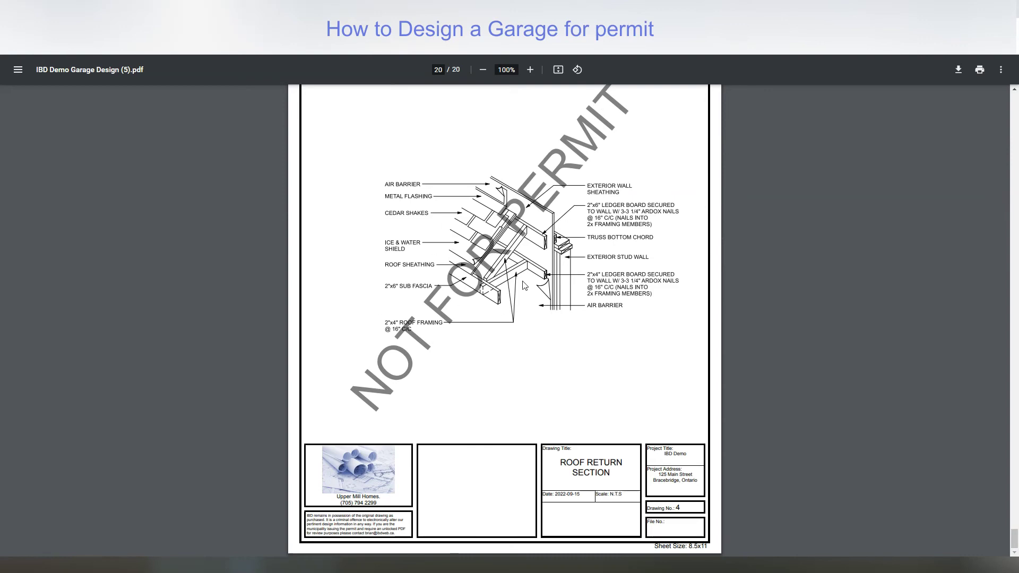
left_click_drag(1015, 538, 1007, 97)
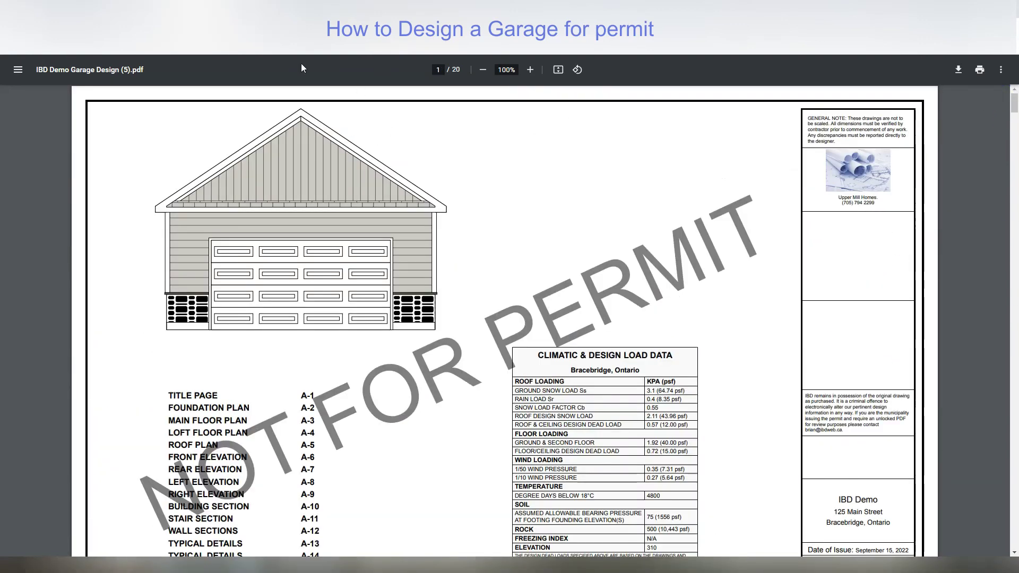
- Go back to the IBD Demo project page, generate the print estimate for Garage Plan with Loft and open its PDF
left_click(248, 8)
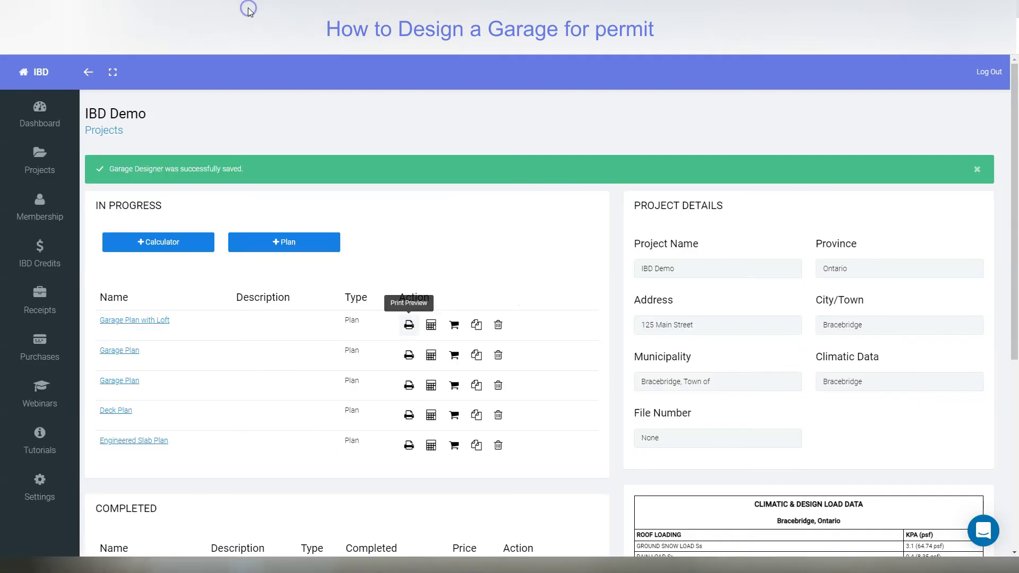
left_click(431, 328)
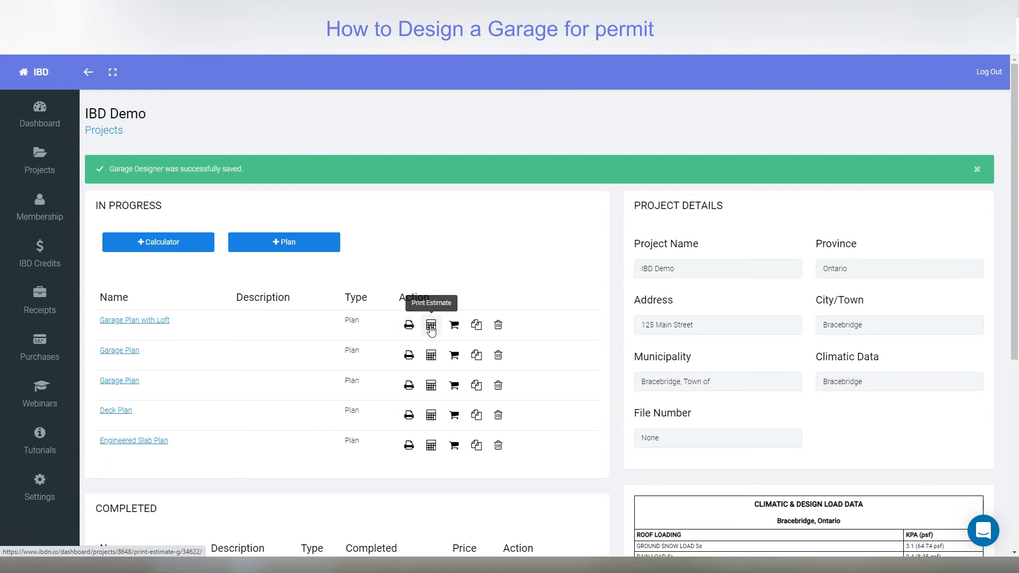
left_click(87, 543)
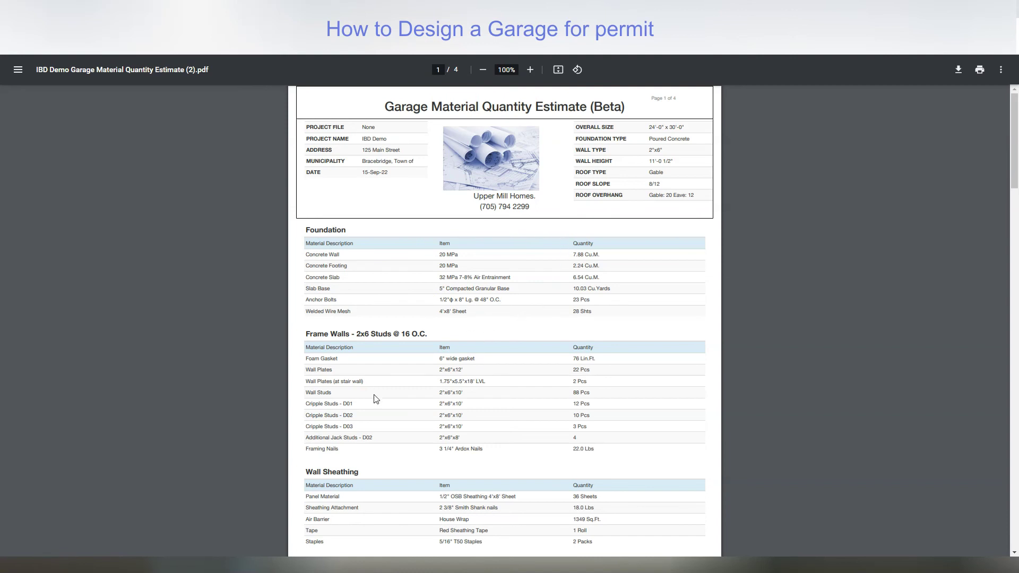
- Review the material estimate's foundation, frame wall, sheathing, cladding, lintel and openings sections on pages 1 and 2
scroll(338, 397, "down", 2)
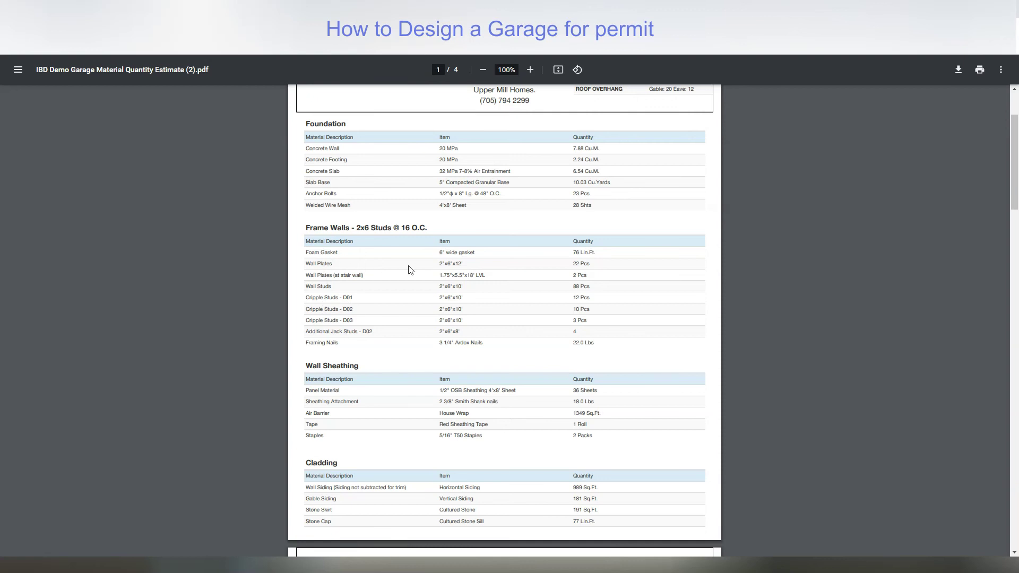
scroll(351, 351, "down", 2)
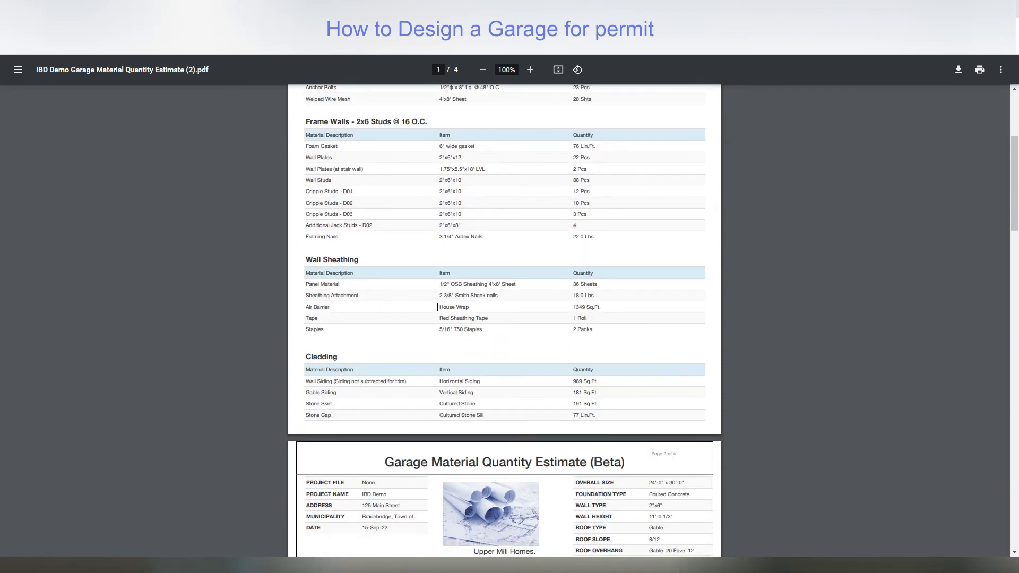
scroll(354, 334, "down", 2)
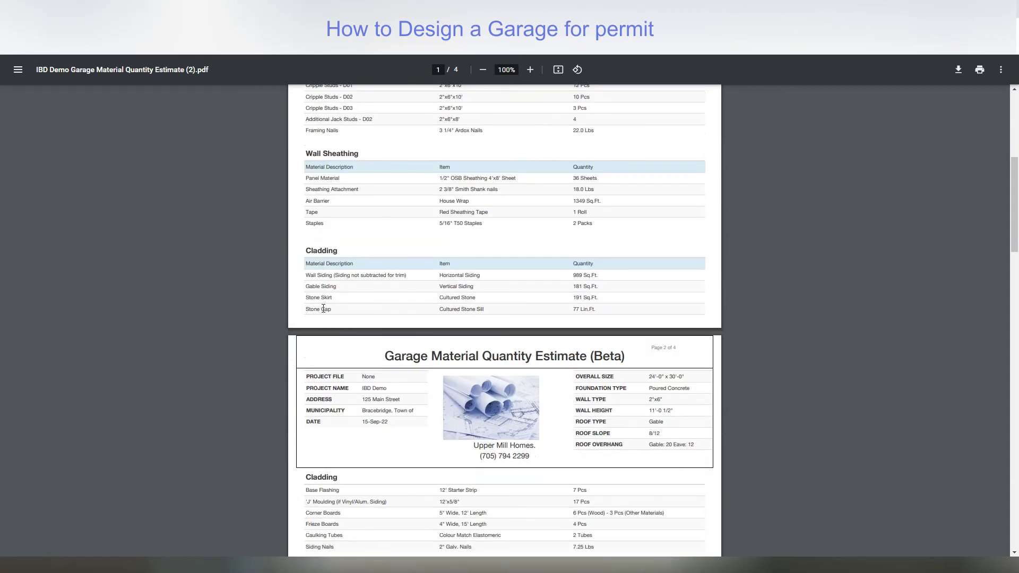
scroll(323, 309, "down", 2)
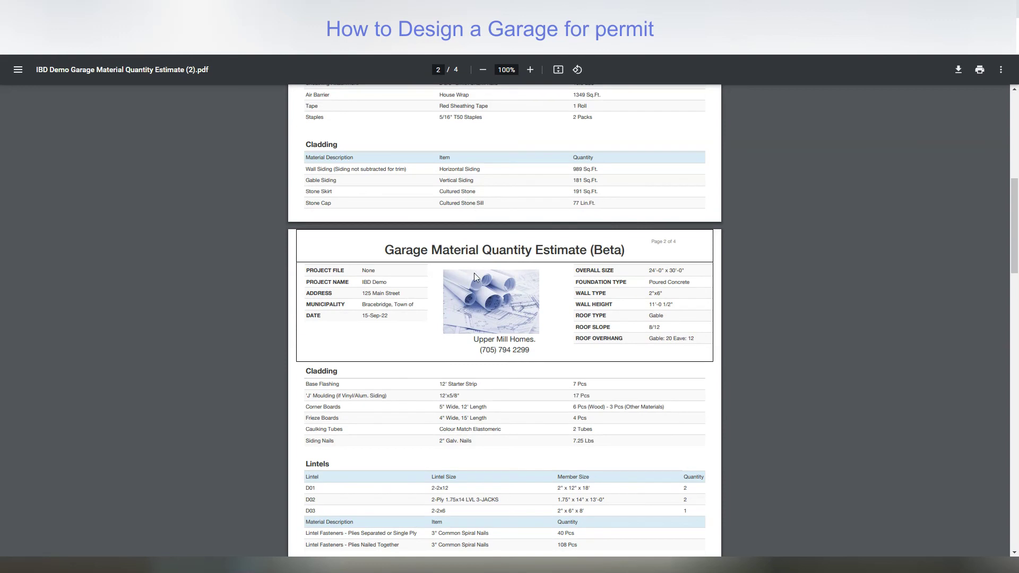
scroll(473, 273, "down", 2)
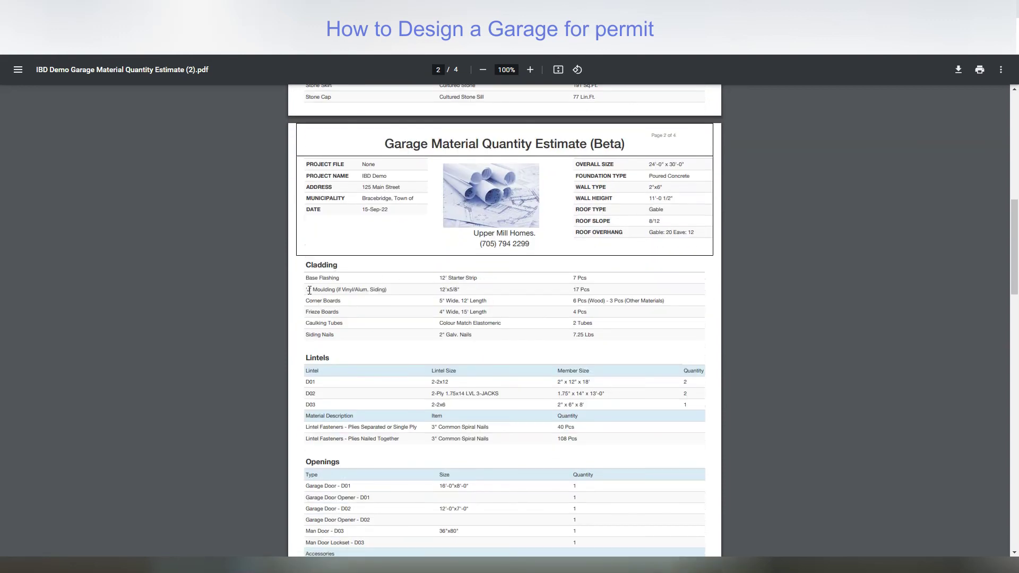
scroll(321, 336, "down", 3)
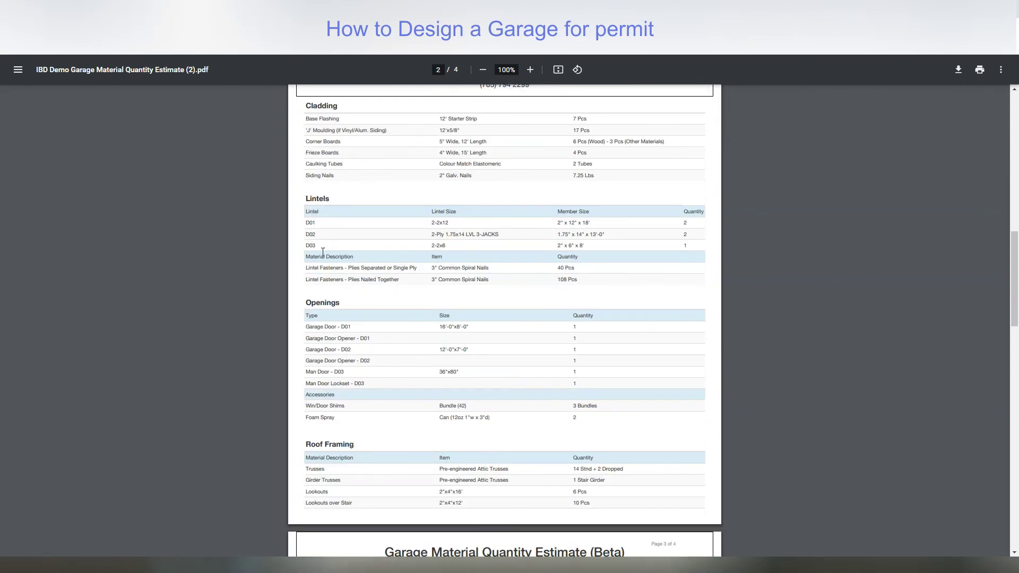
scroll(364, 298, "down", 2)
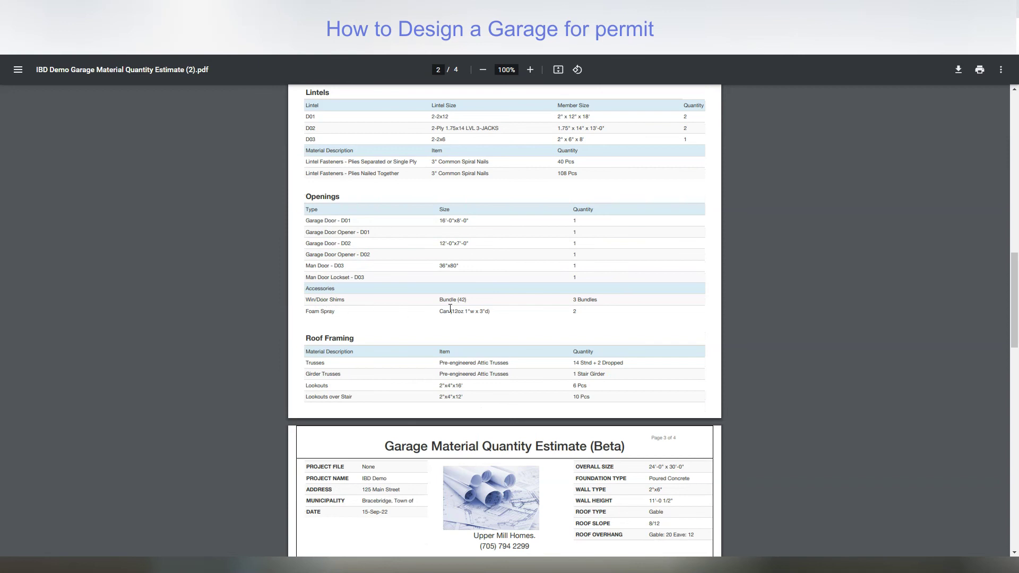
- Review the estimate's roof framing, loft floor, roofing and fascia, and roof return sections through page 4
scroll(337, 314, "down", 2)
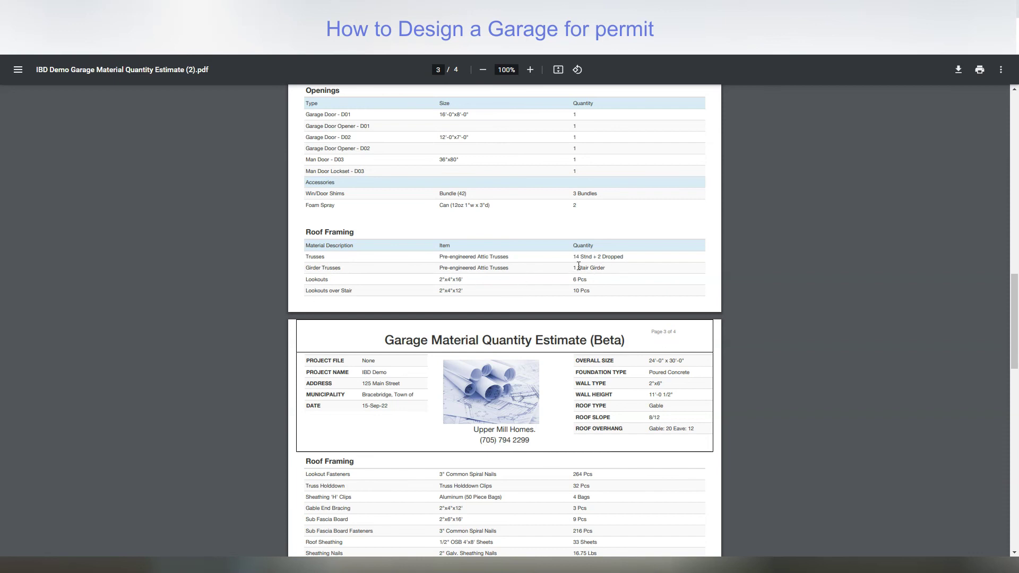
scroll(349, 284, "down", 2)
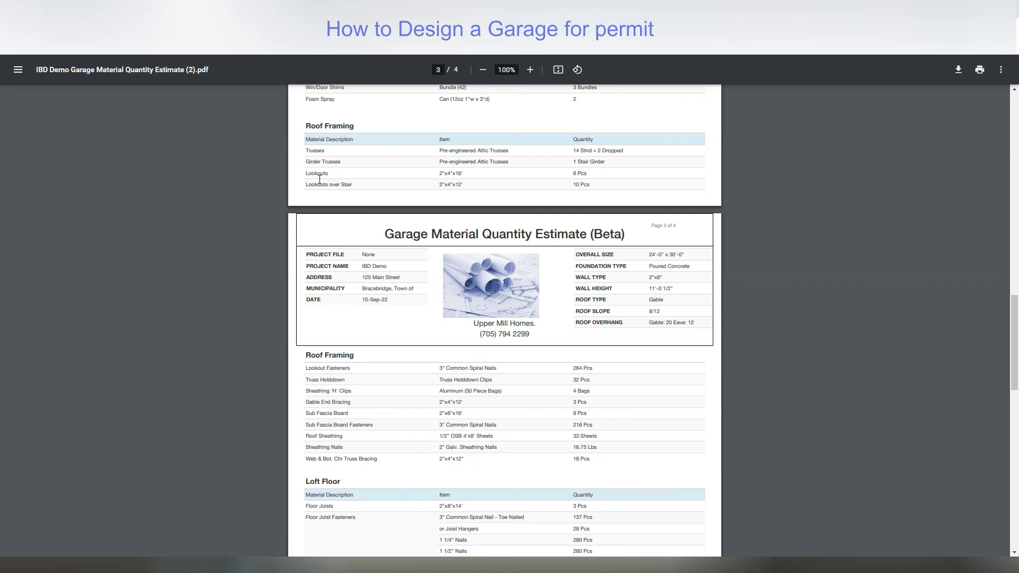
scroll(463, 191, "down", 2)
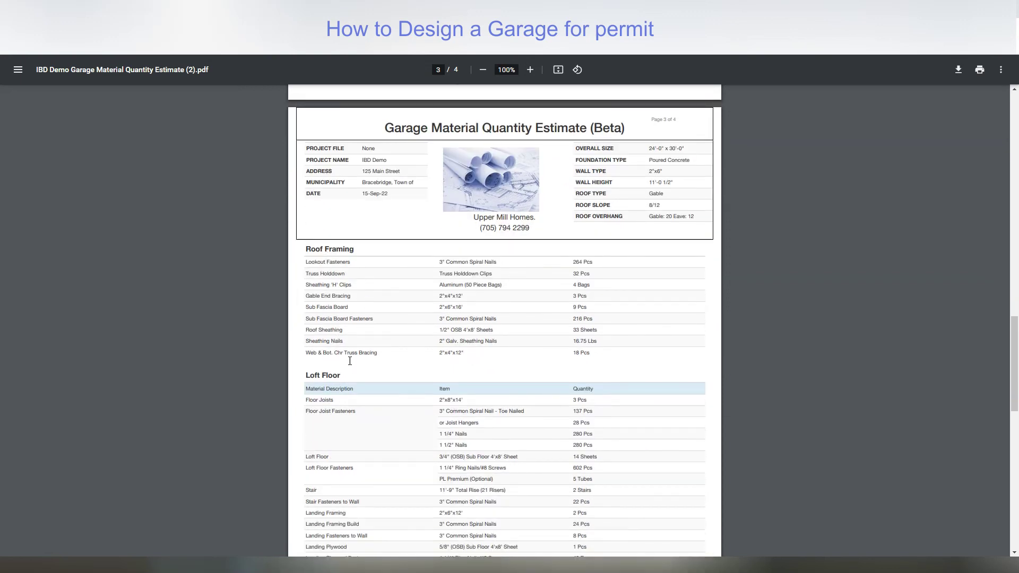
scroll(349, 361, "down", 3)
scroll(338, 291, "down", 3)
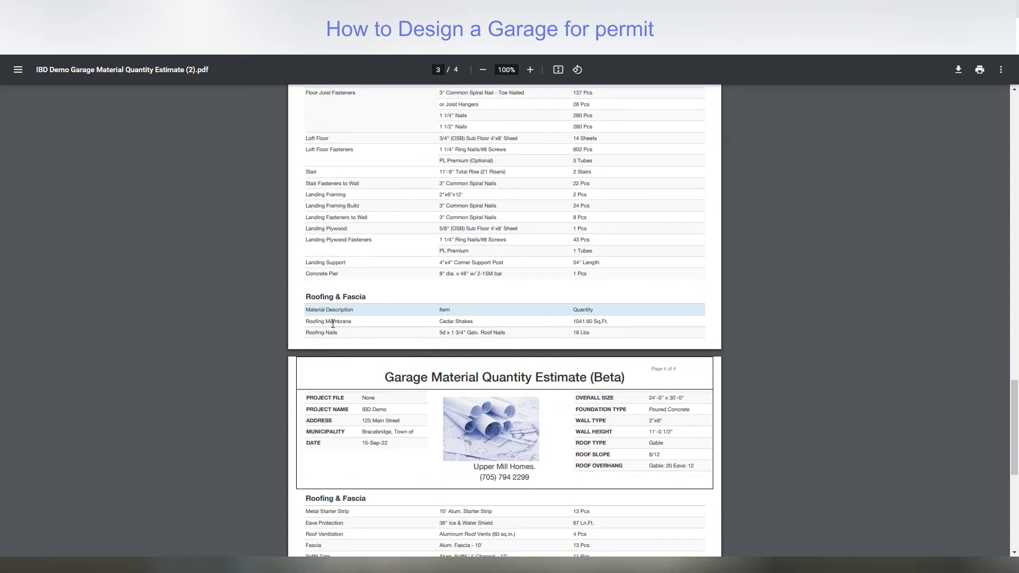
scroll(333, 324, "down", 4)
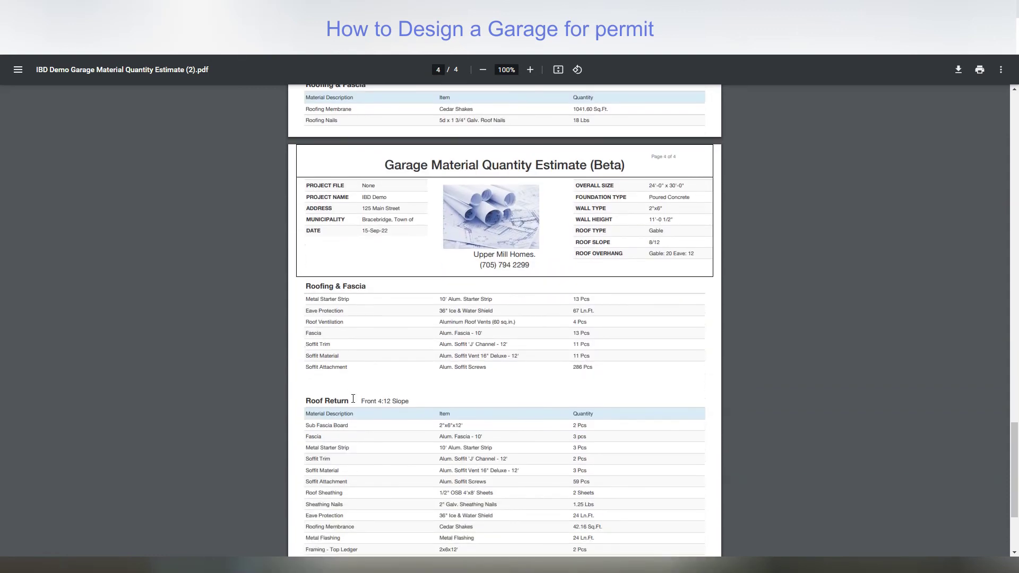
scroll(353, 399, "down", 3)
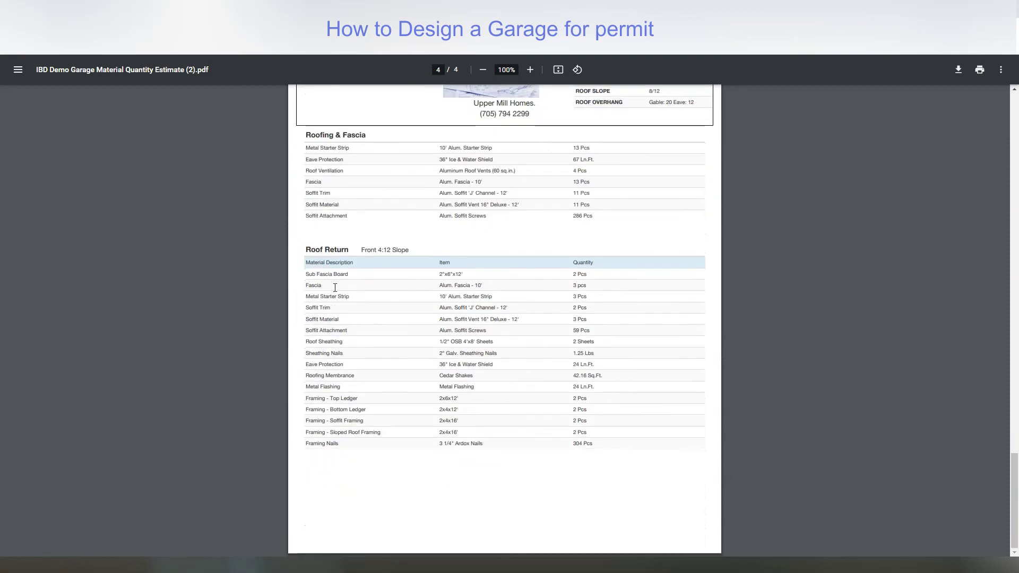
- Go back through the estimate to its first page and return to the IBD Demo project page
scroll(487, 457, "up", 5)
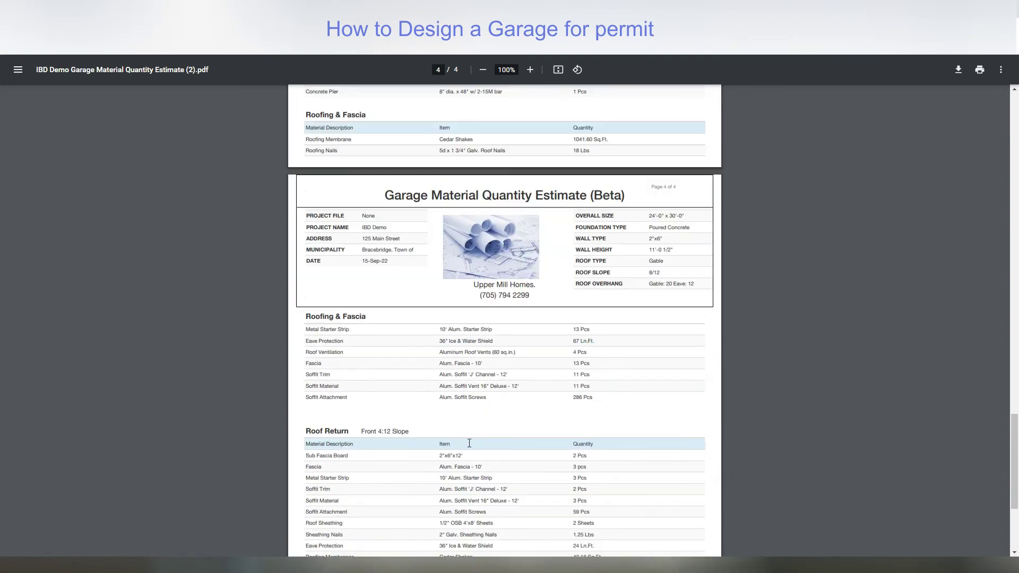
scroll(469, 435, "up", 14)
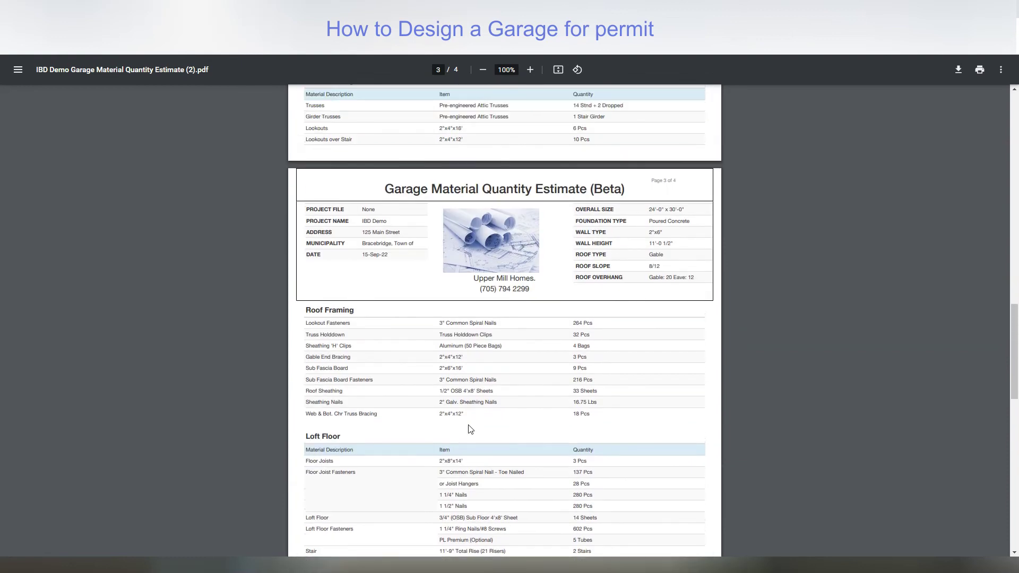
scroll(477, 412, "up", 8)
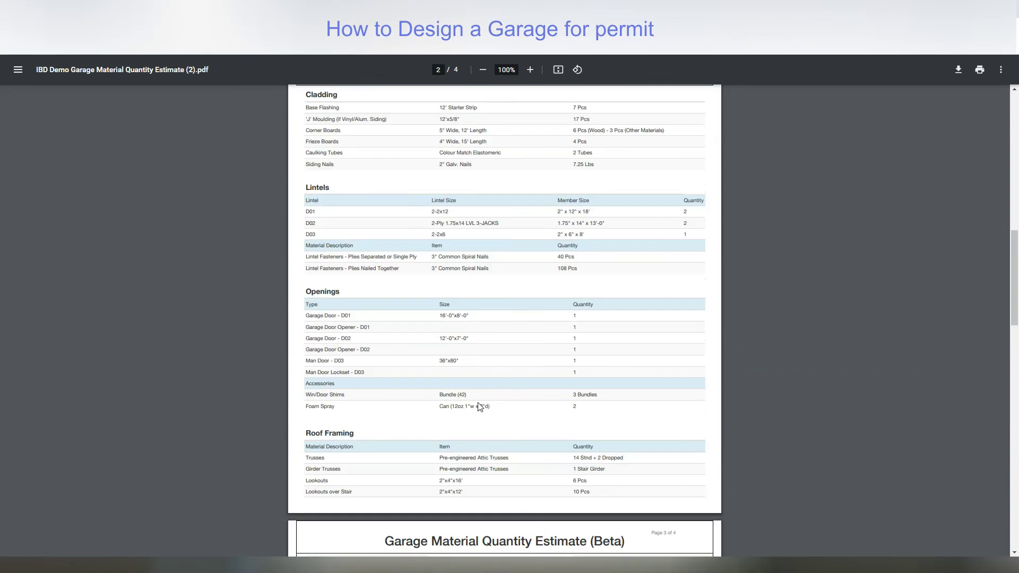
scroll(484, 394, "up", 4)
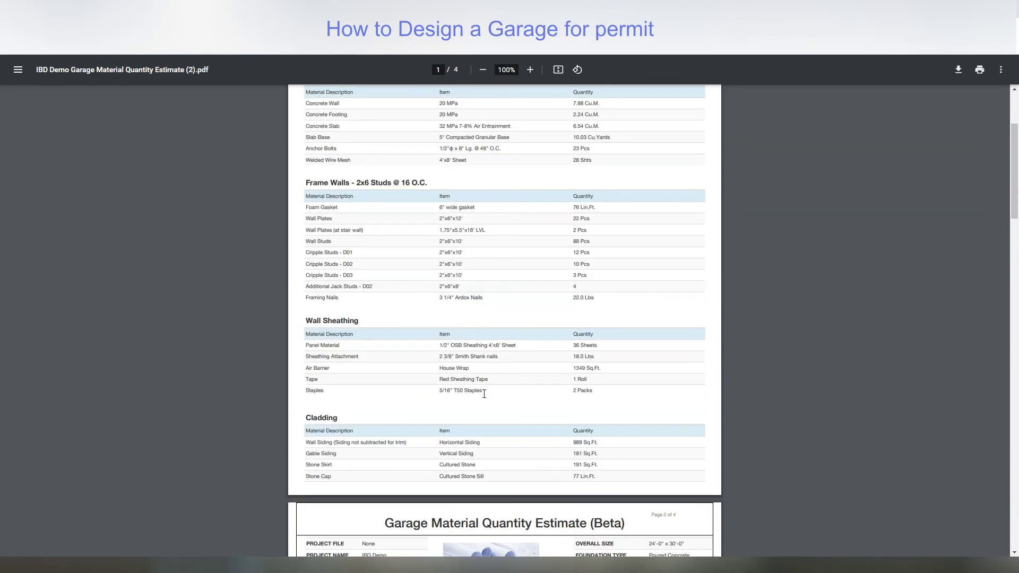
scroll(484, 394, "up", 3)
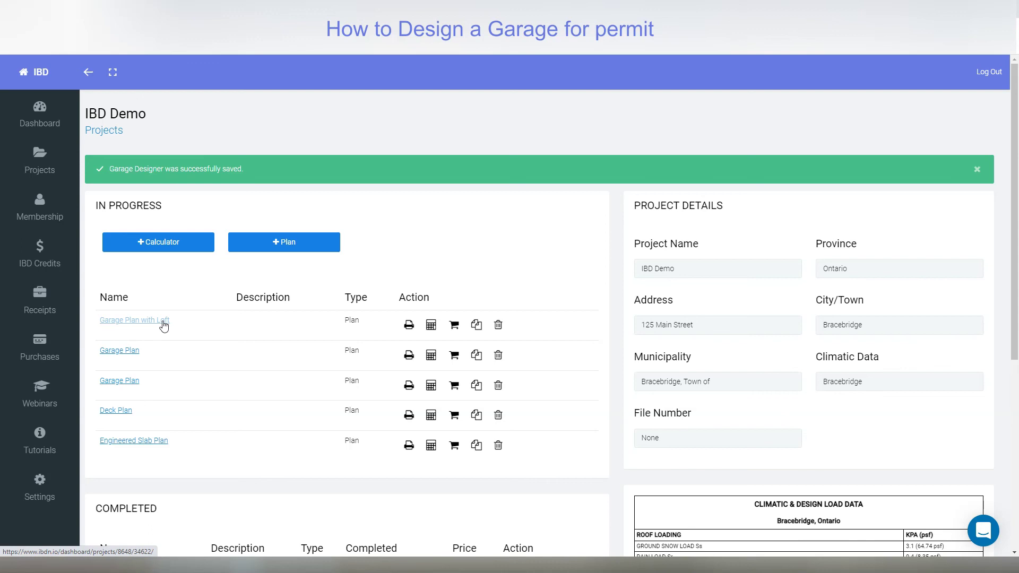
- Purchase the in-progress Garage Plan with Loft, including the loft premium, and confirm the order
scroll(471, 274, "down", 1)
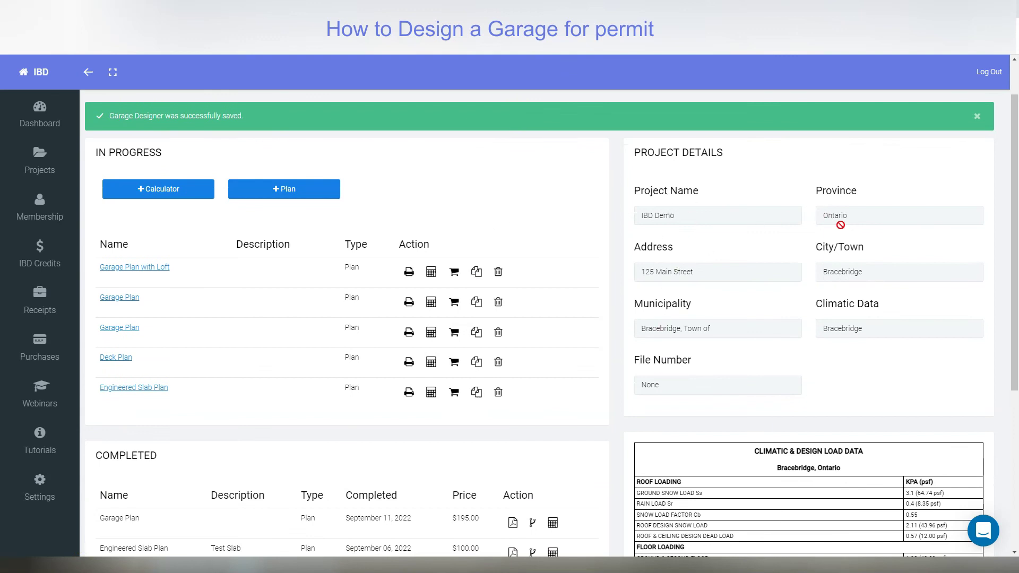
left_click(455, 274)
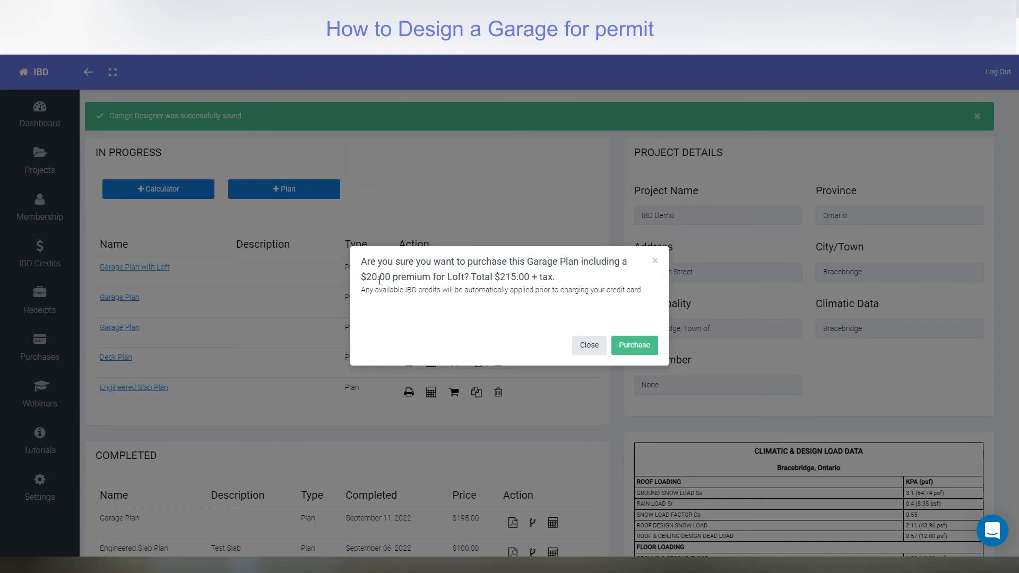
left_click(628, 346)
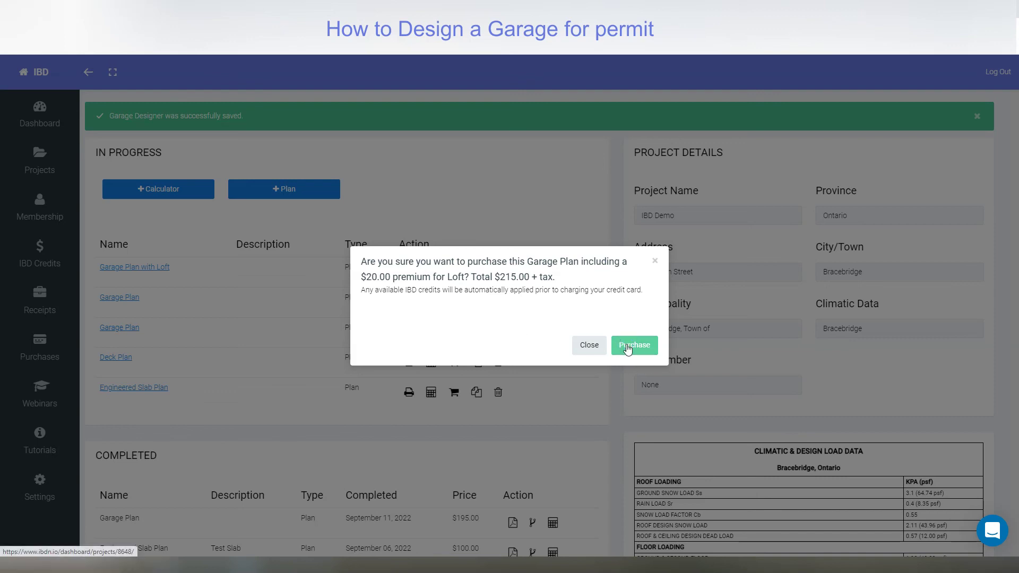
- Open the PDF of the completed Garage Plan with Loft and examine its title page with the seals, sheet list and load data
scroll(281, 275, "down", 2)
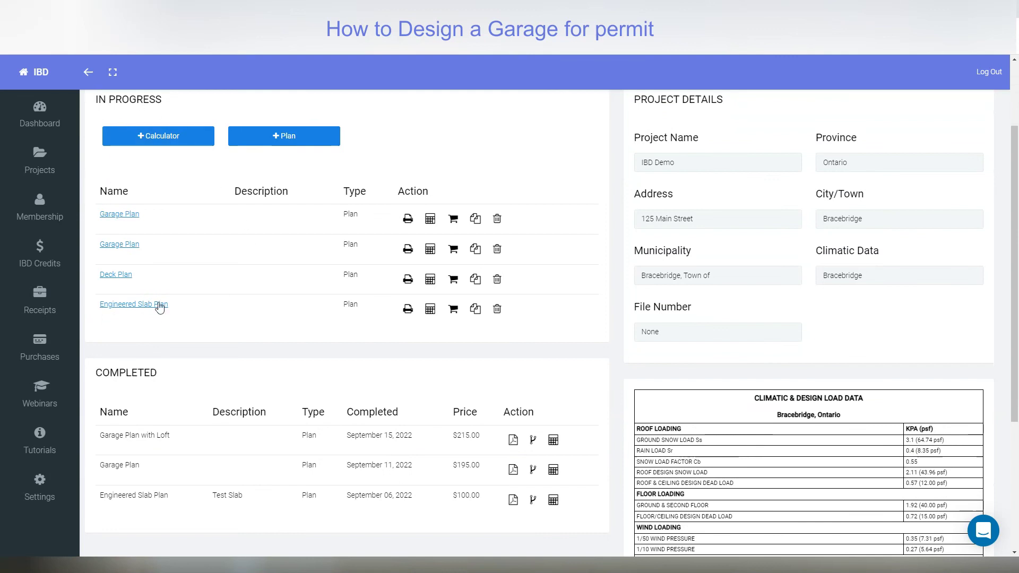
scroll(157, 315, "down", 2)
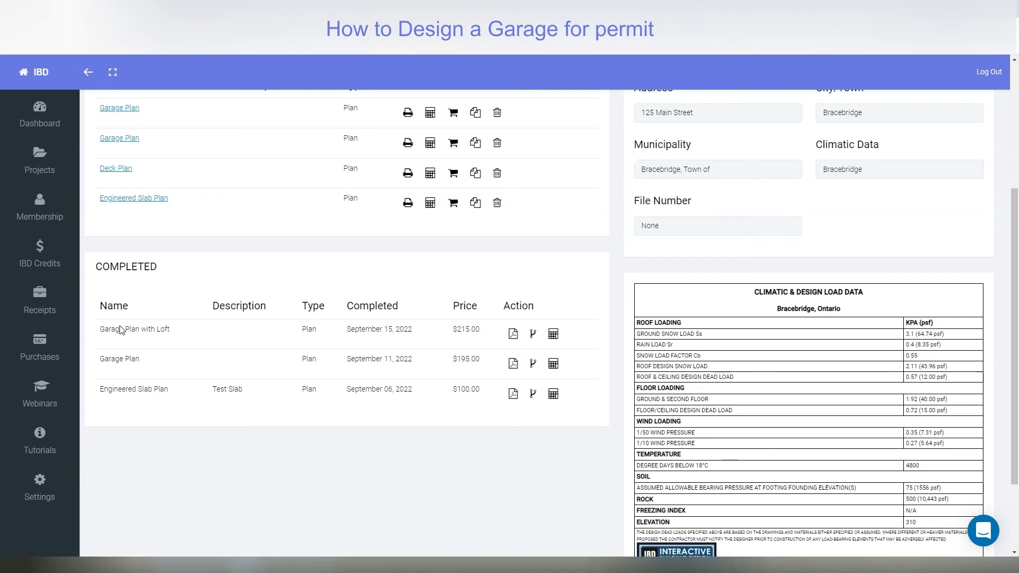
left_click(513, 336)
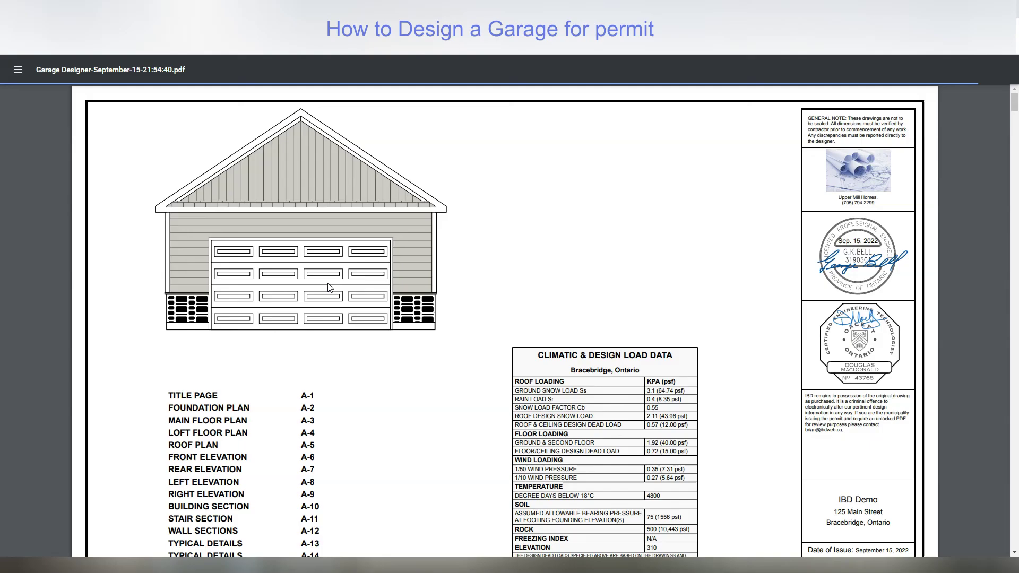
scroll(345, 363, "down", 2)
scroll(135, 524, "up", 1)
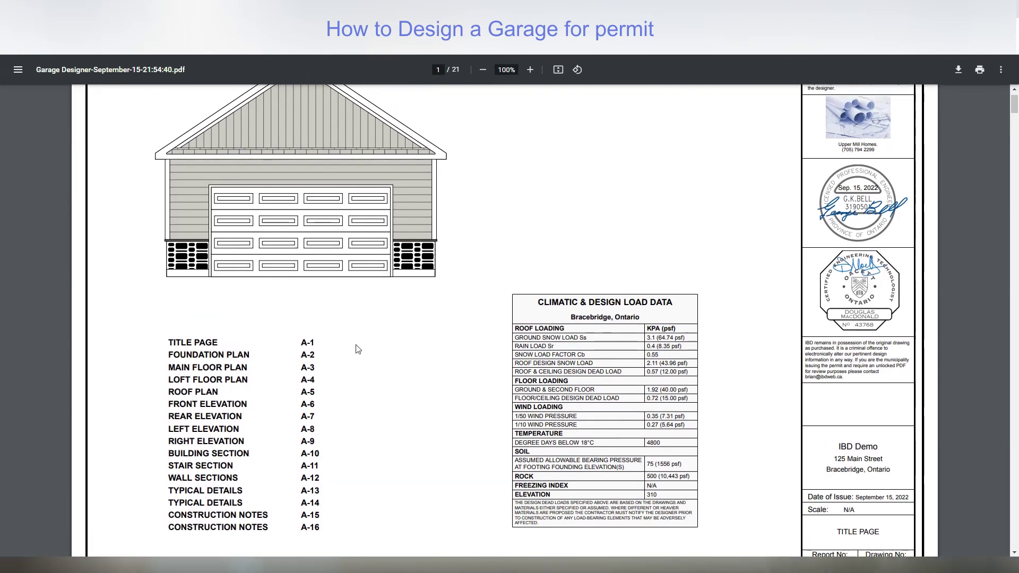
scroll(754, 270, "up", 1)
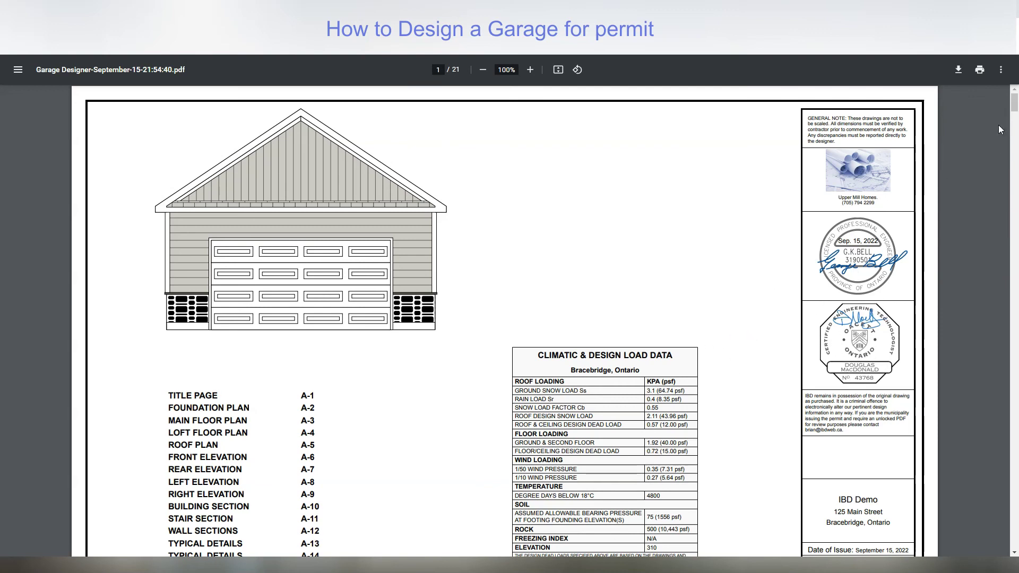
left_click(1013, 106)
mouse_move(1014, 106)
left_mouse_down()
mouse_move(1011, 236)
mouse_move(1013, 96)
left_mouse_up()
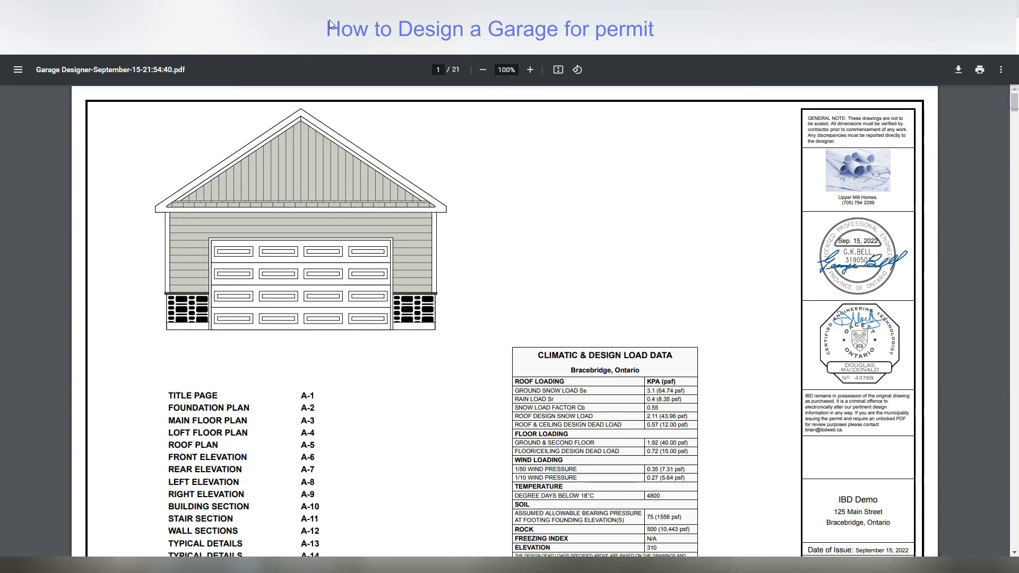
- Return to the IBD Demo project page and look over its in-progress and completed plans
left_click(250, 9)
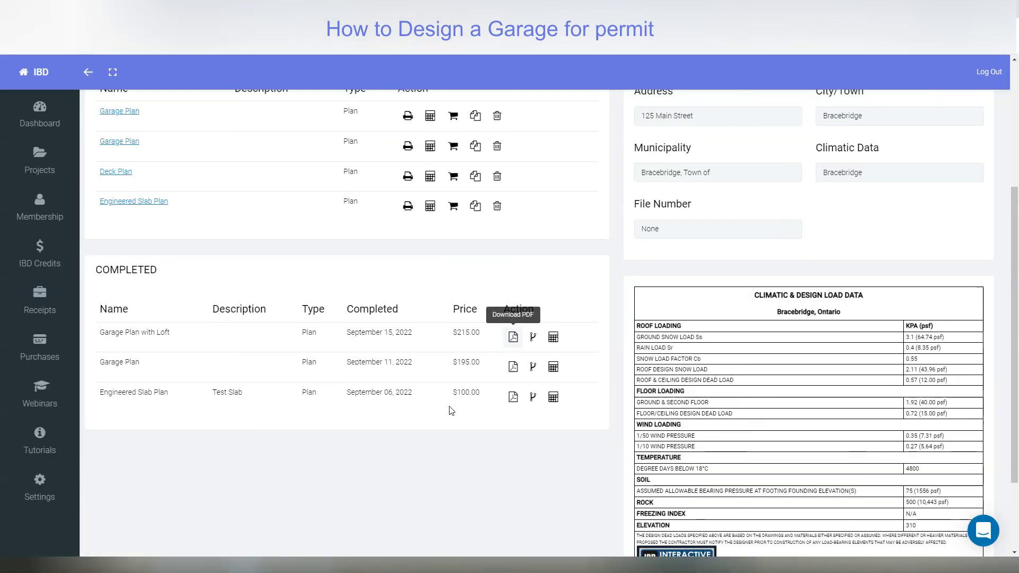
scroll(448, 409, "up", 3)
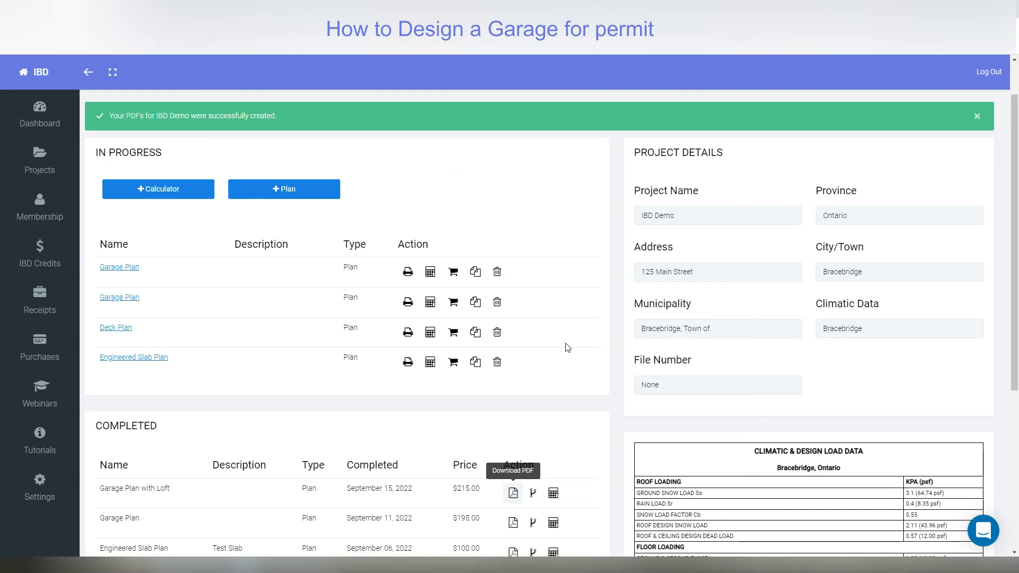
scroll(565, 346, "down", 1)
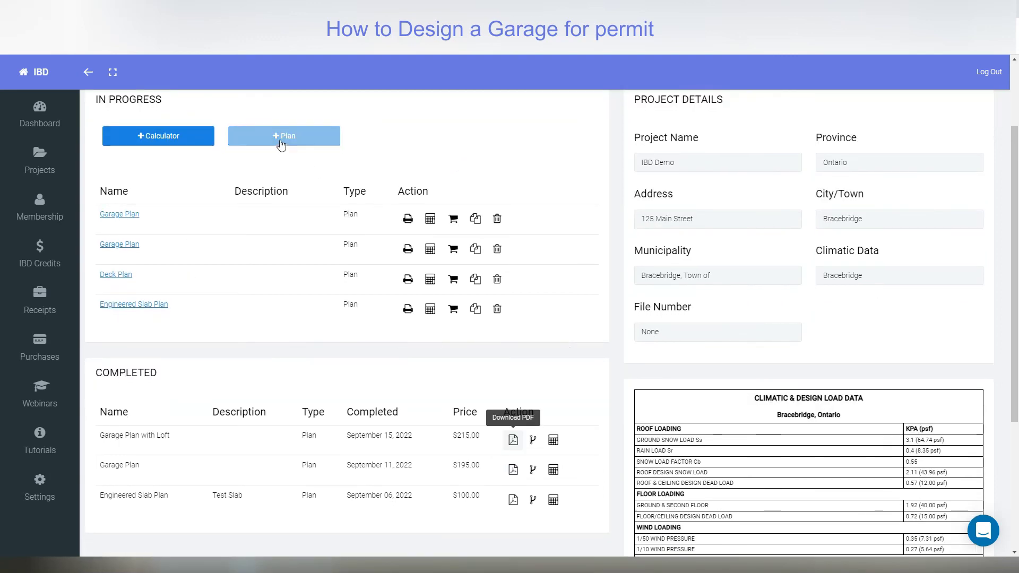